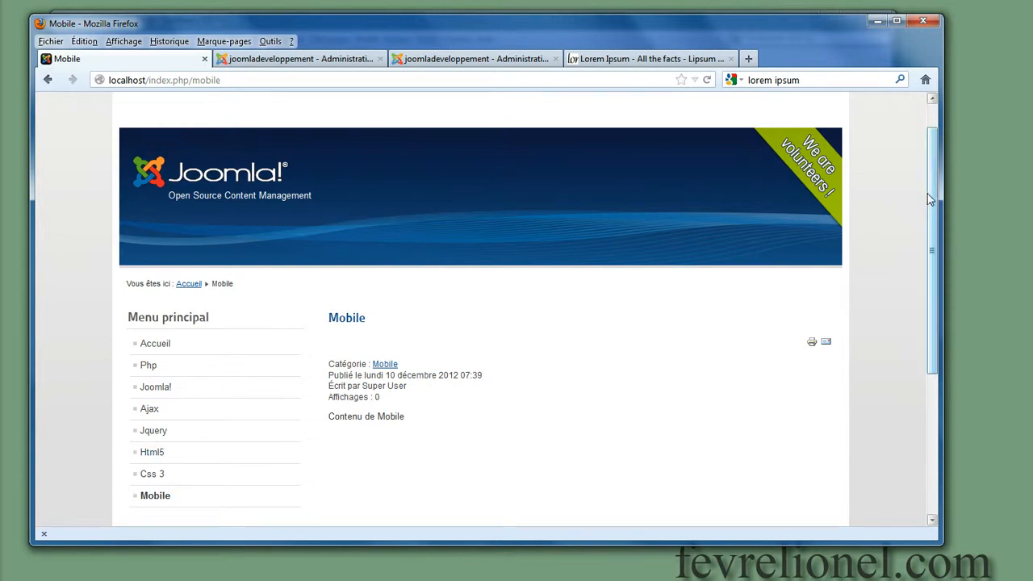
- Create a new article in the article manager and title it "Article 4"
scroll(407, 510, down, 1)
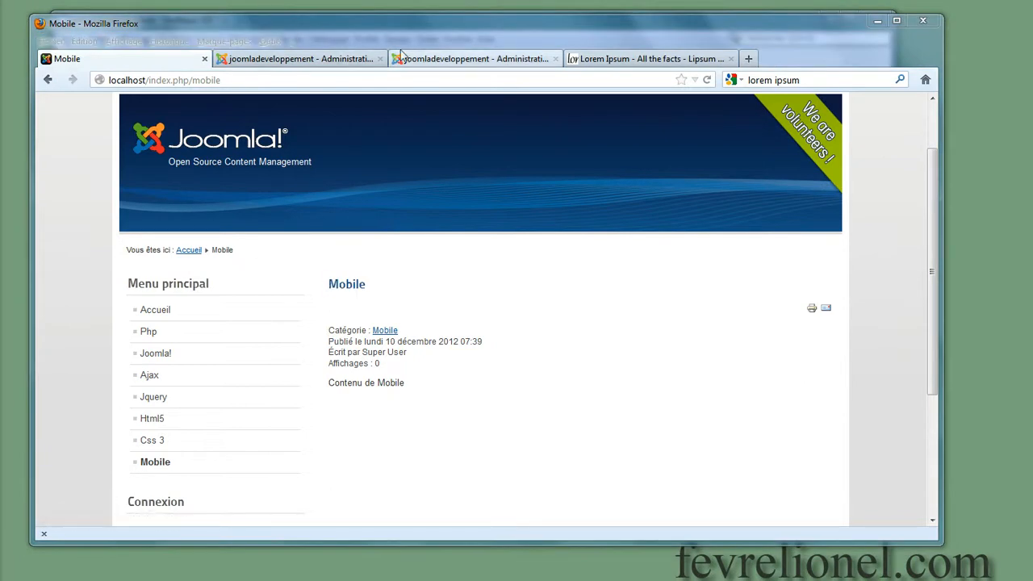
click(316, 63)
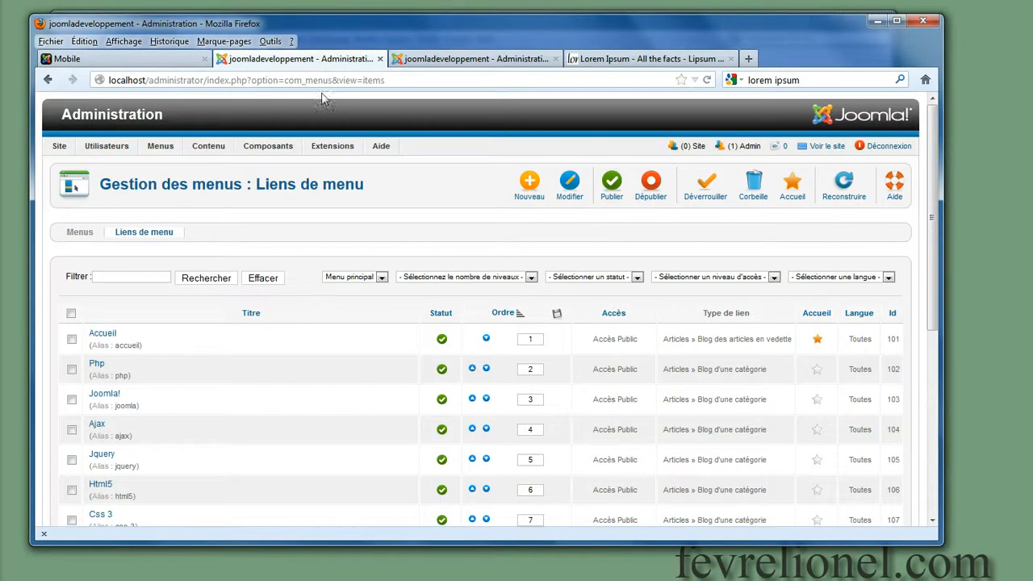
click(456, 63)
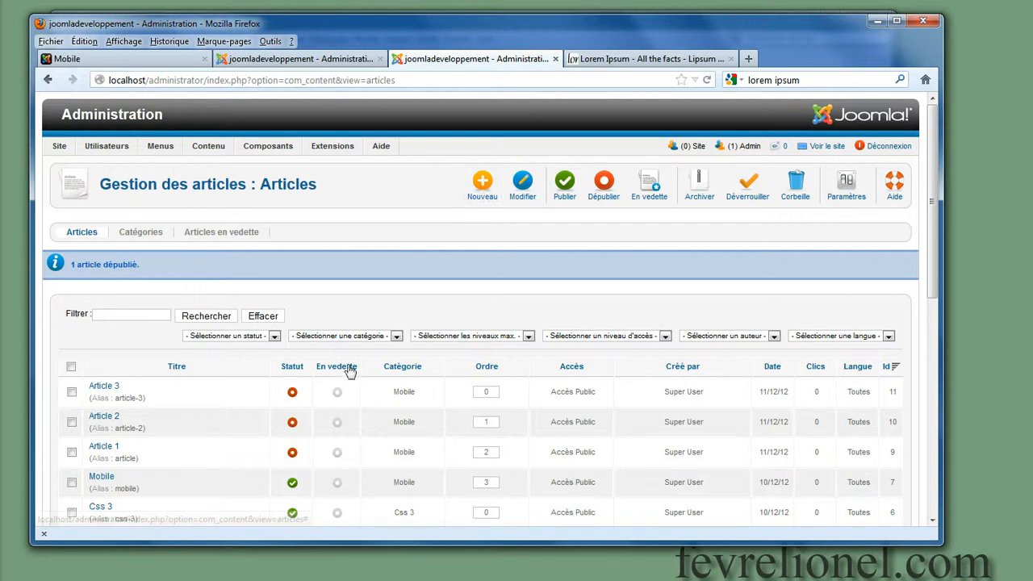
click(481, 186)
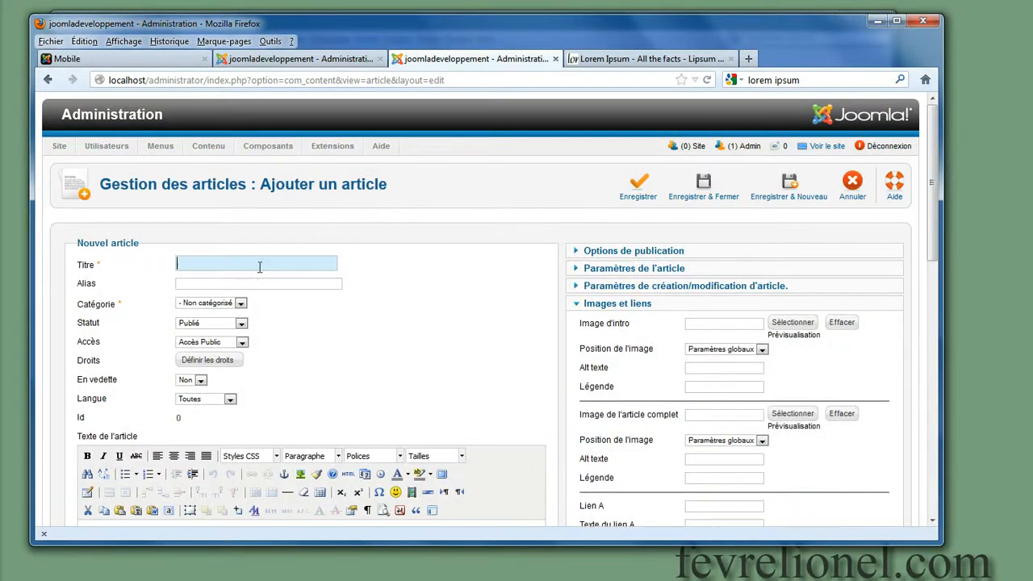
text(arti)
key(BackSpace)
key(BackSpace)
key(BackSpace)
key(BackSpace)
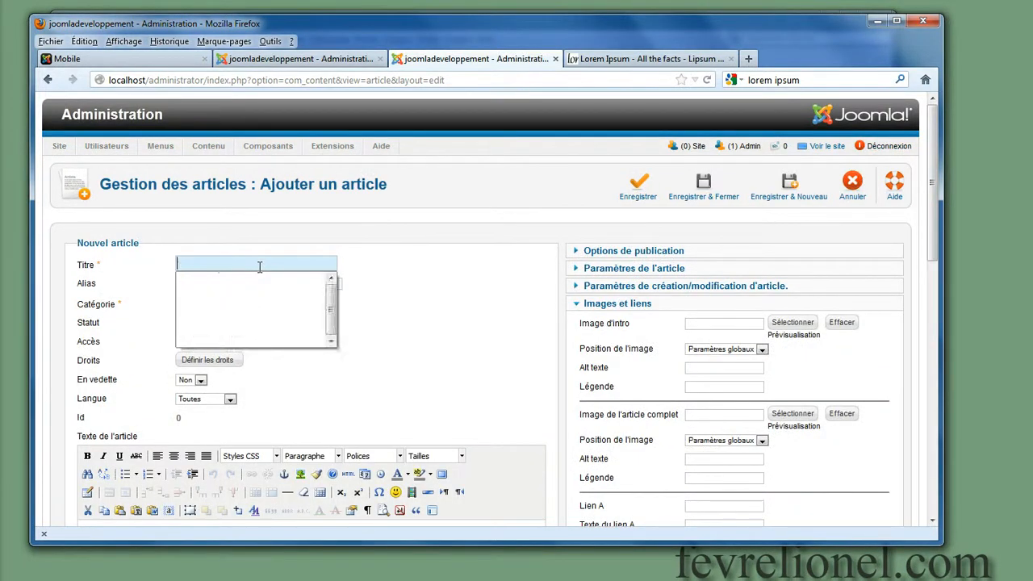
text(Article 4)
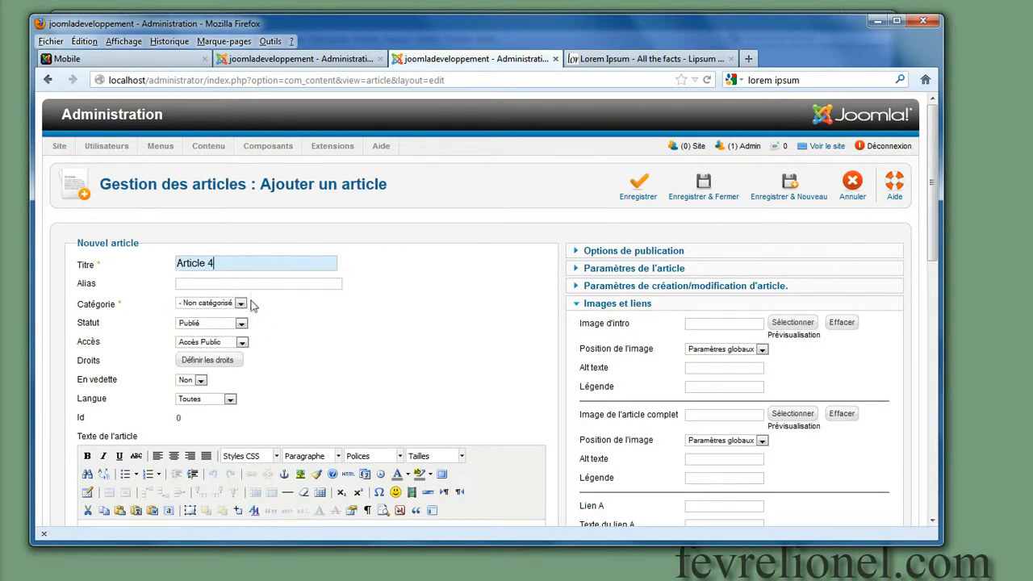
- Assign the new article to the Mobile category
click(240, 303)
click(201, 379)
scroll(256, 376, down, 5)
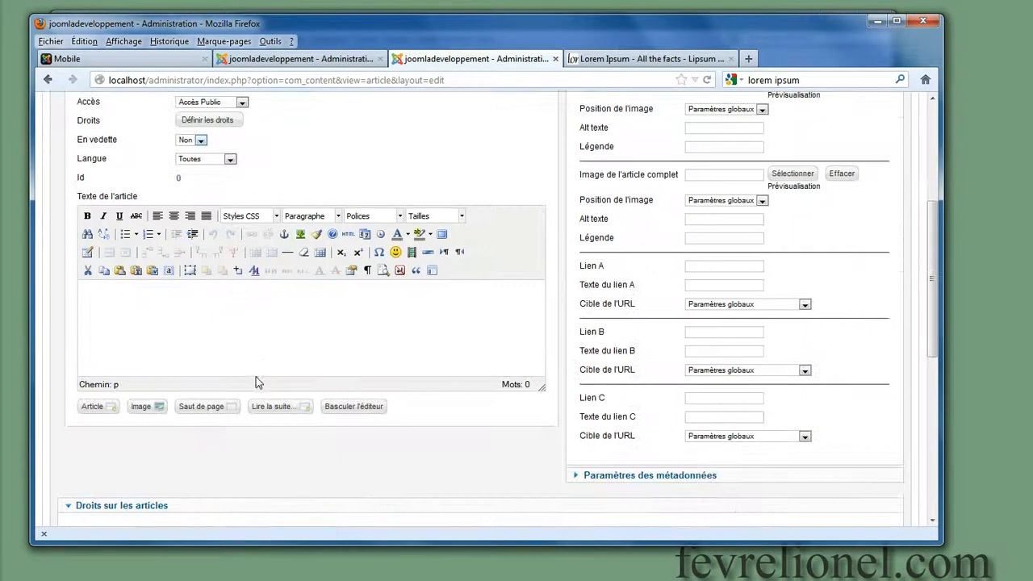
- Reload the Lorem Ipsum generator page for fresh placeholder text and copy all its paragraphs
click(655, 59)
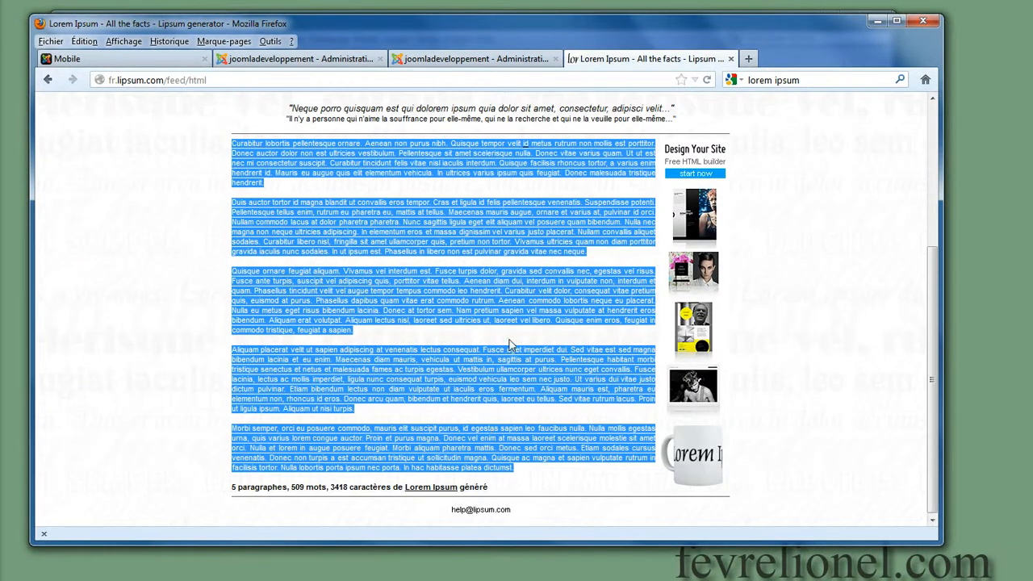
key(F5)
click(455, 311)
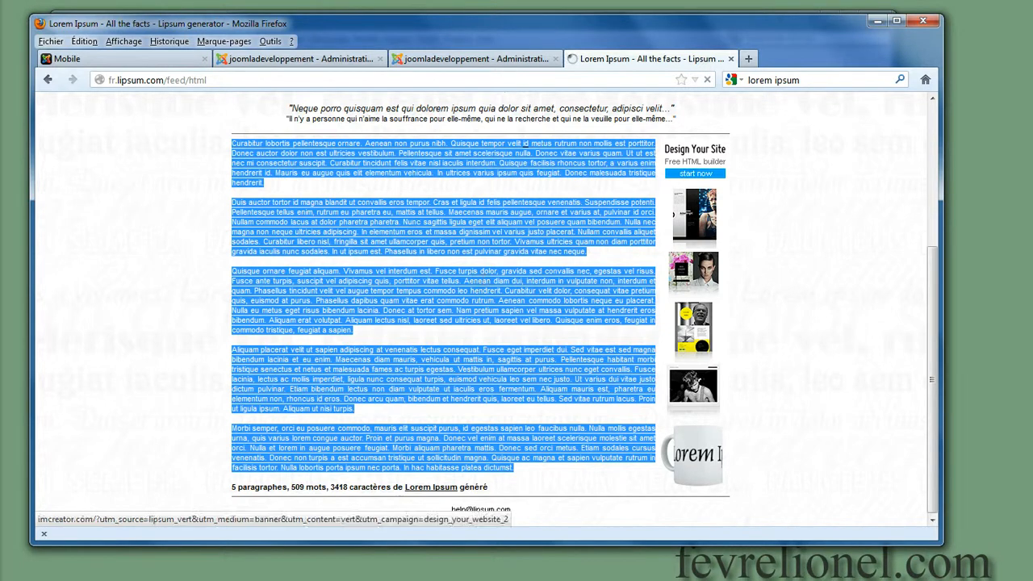
drag(597, 472, 234, 143)
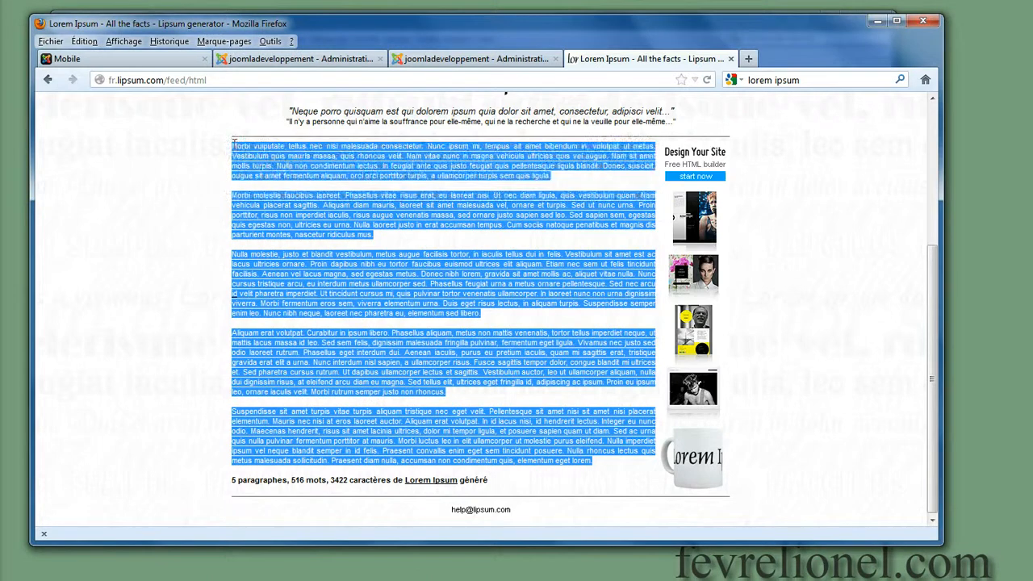
right_click(262, 177)
click(300, 187)
- Paste the copied Lorem Ipsum paragraphs into the text body of Article 4
click(460, 60)
scroll(247, 193, up, 2)
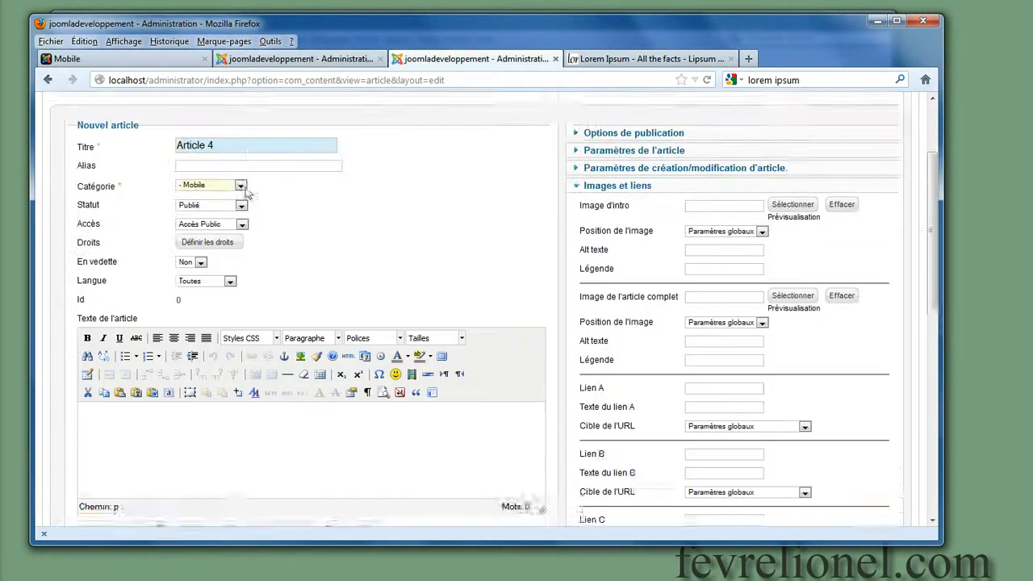
scroll(231, 275, down, 2)
click(115, 377)
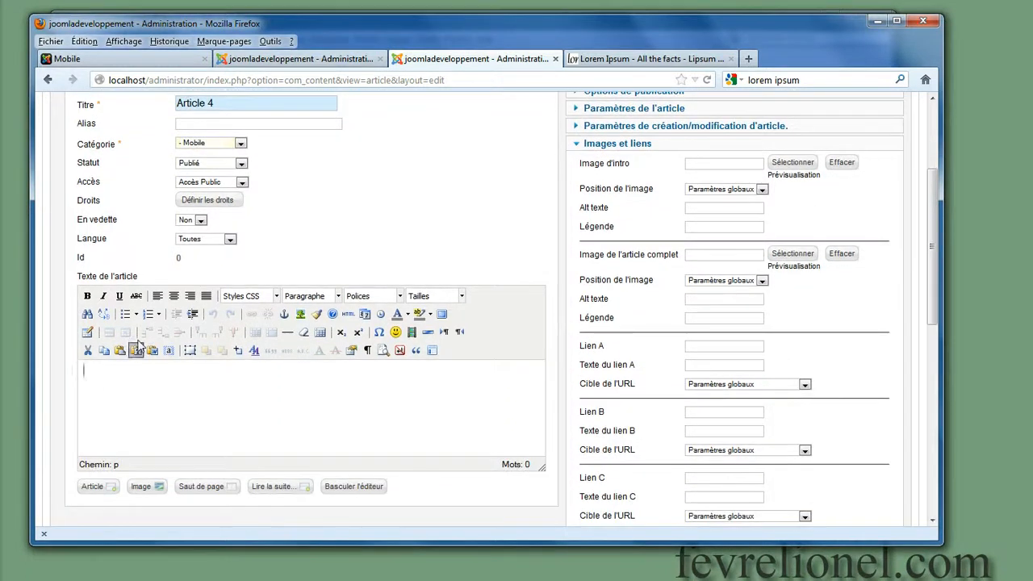
click(134, 353)
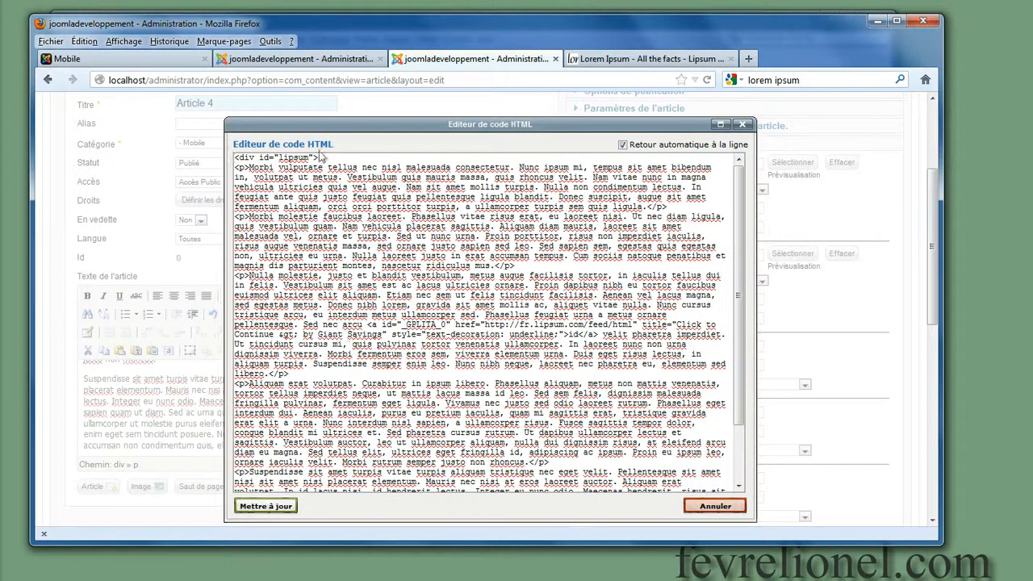
- Remove the opening and closing tags of the lipsum div from the article's HTML source and apply the update
drag(331, 157, 18, 156)
key(Delete)
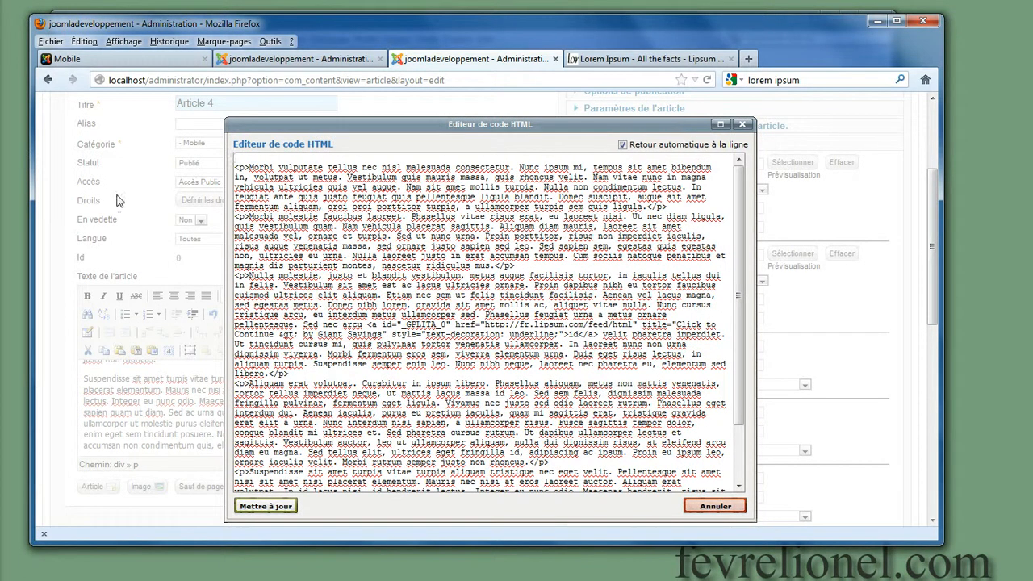
scroll(131, 192, down, 8)
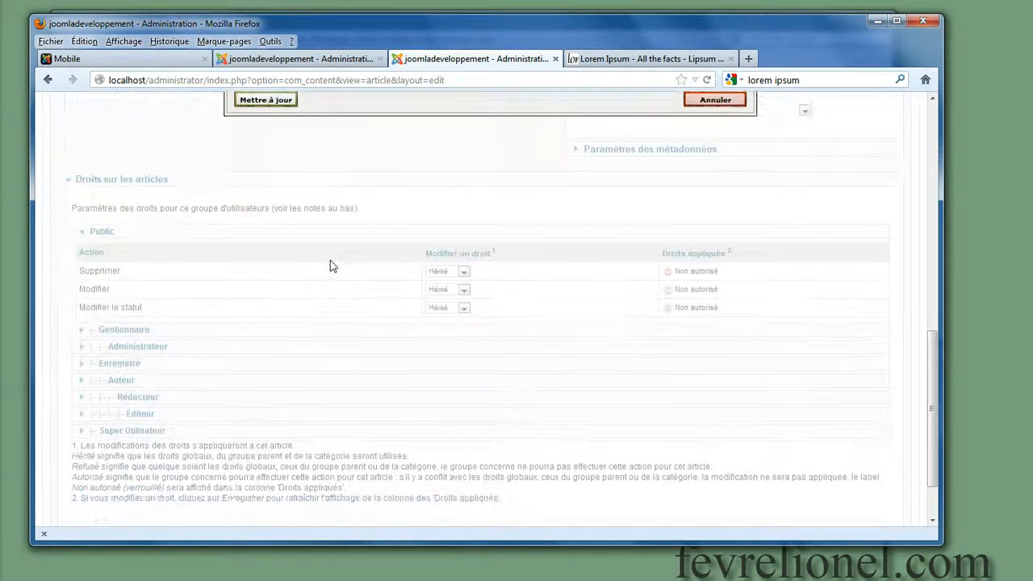
scroll(330, 195, up, 8)
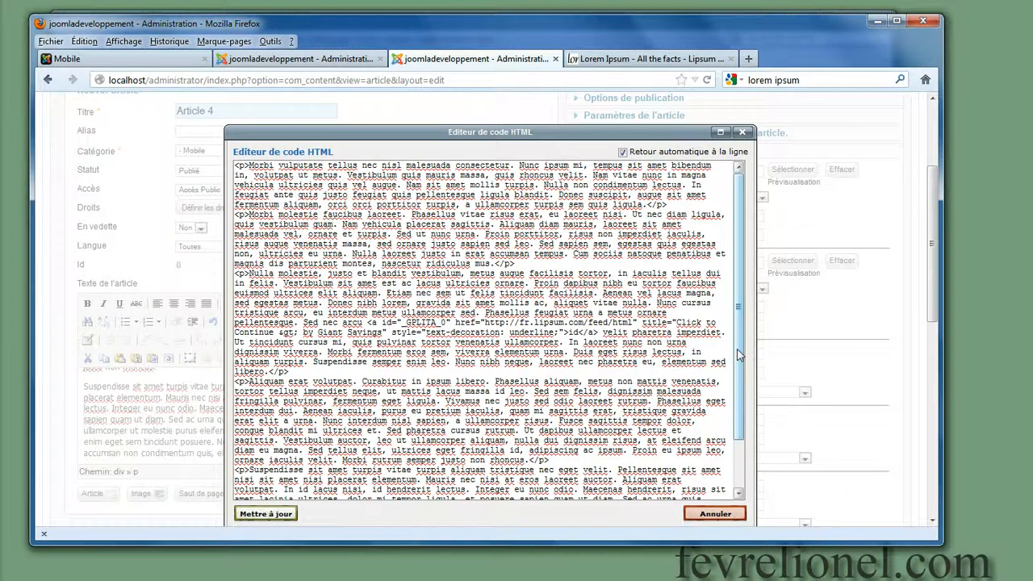
scroll(734, 423, down, 2)
drag(276, 496, 168, 493)
key(Delete)
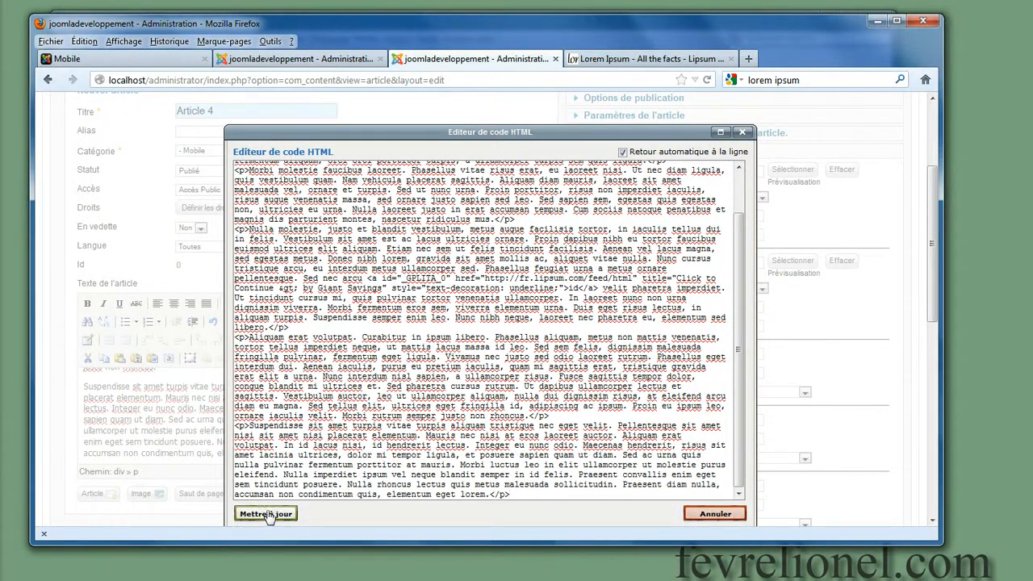
click(267, 514)
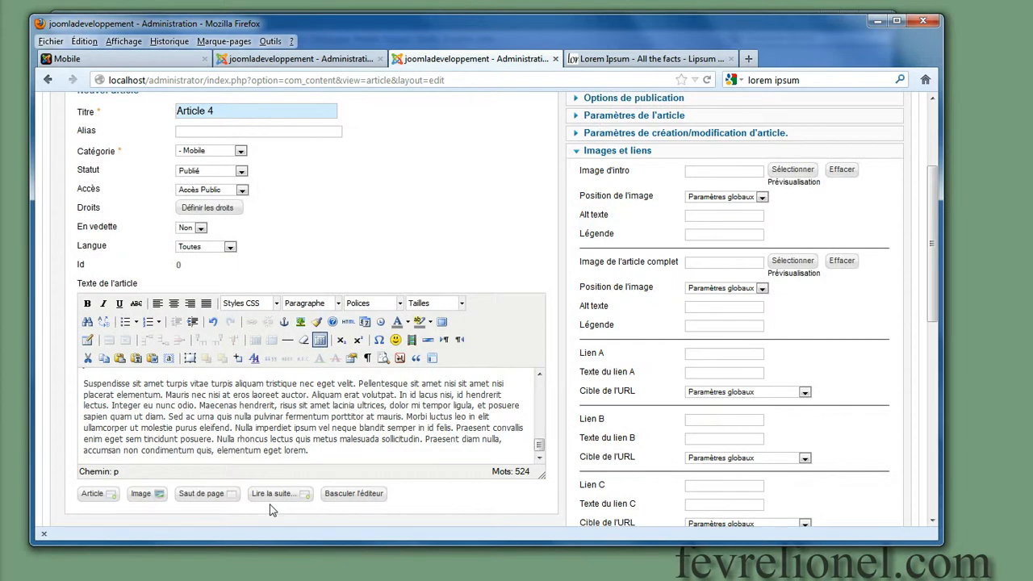
- Upload photo4 from the Bureau folder to the site's images while choosing the article's intro image
click(790, 174)
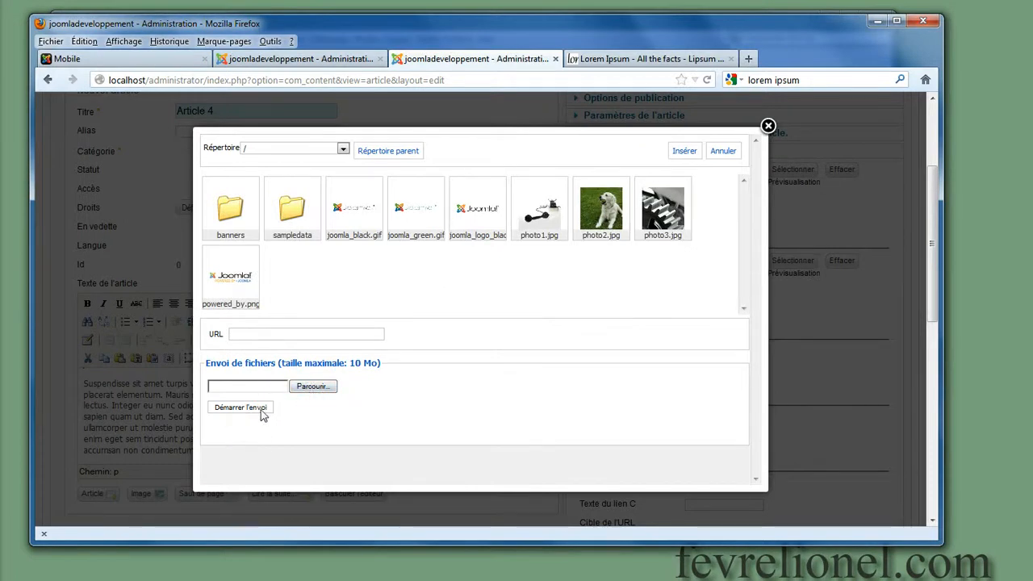
click(311, 387)
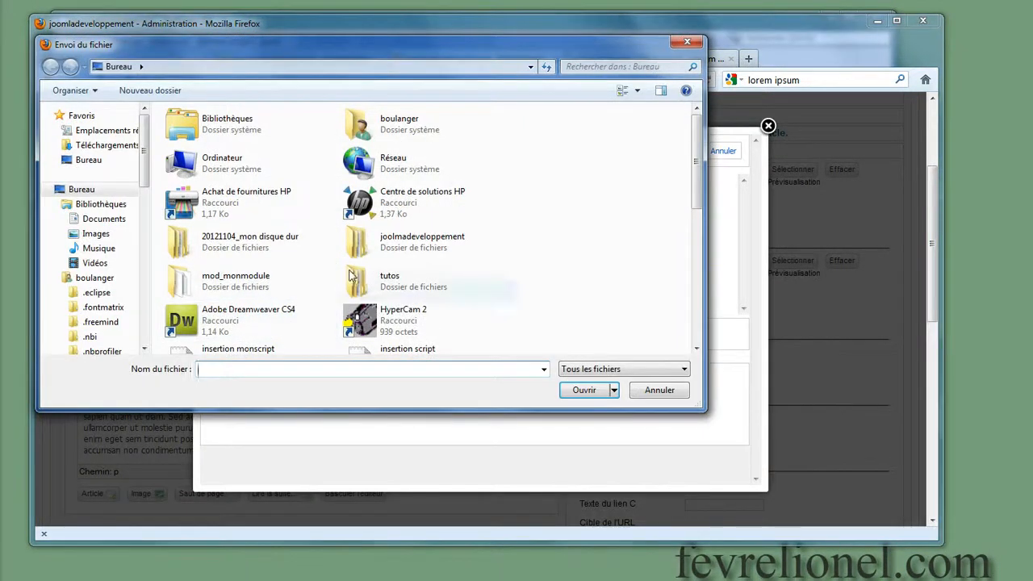
drag(695, 161, 695, 292)
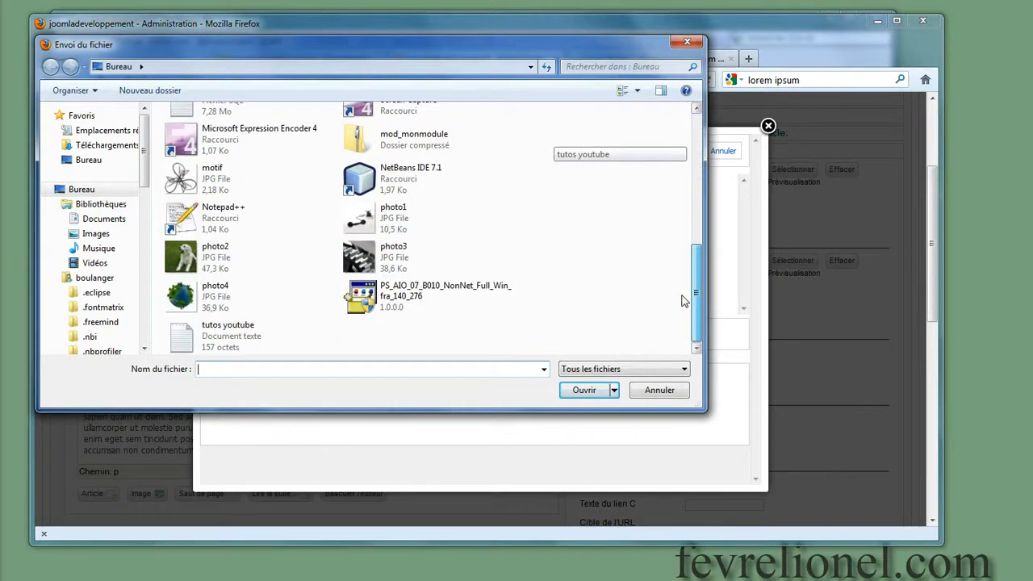
click(294, 305)
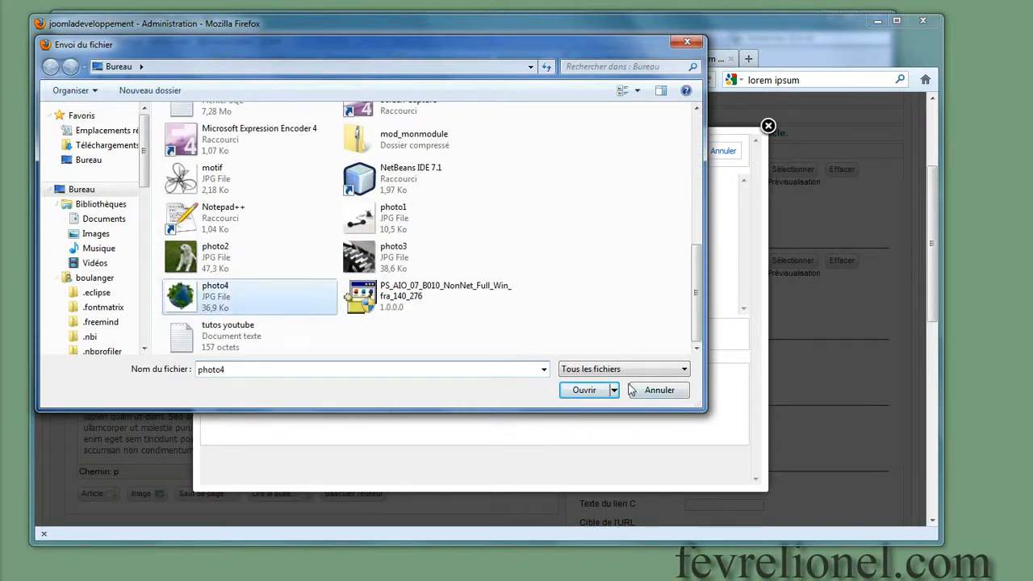
click(586, 390)
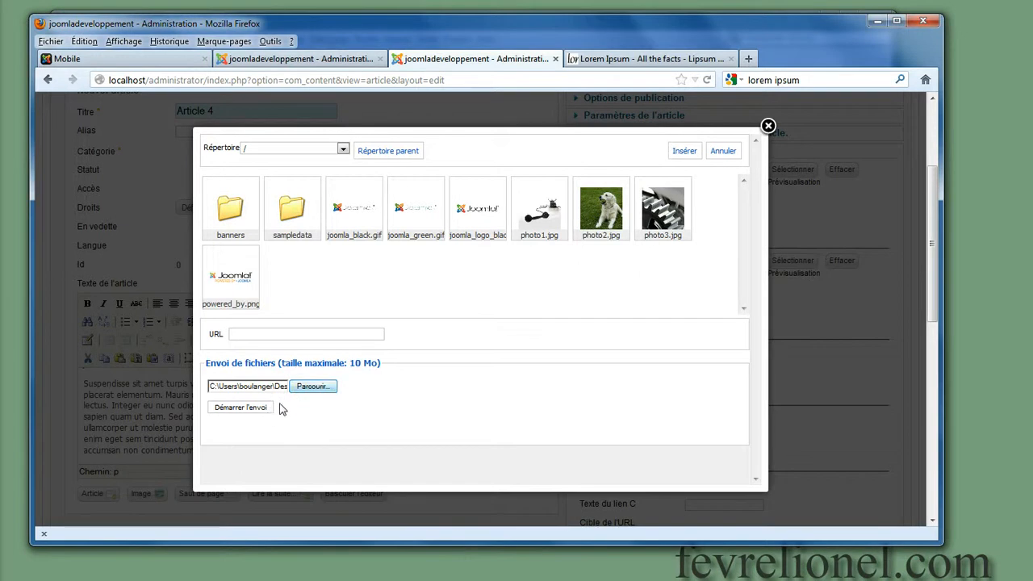
click(247, 409)
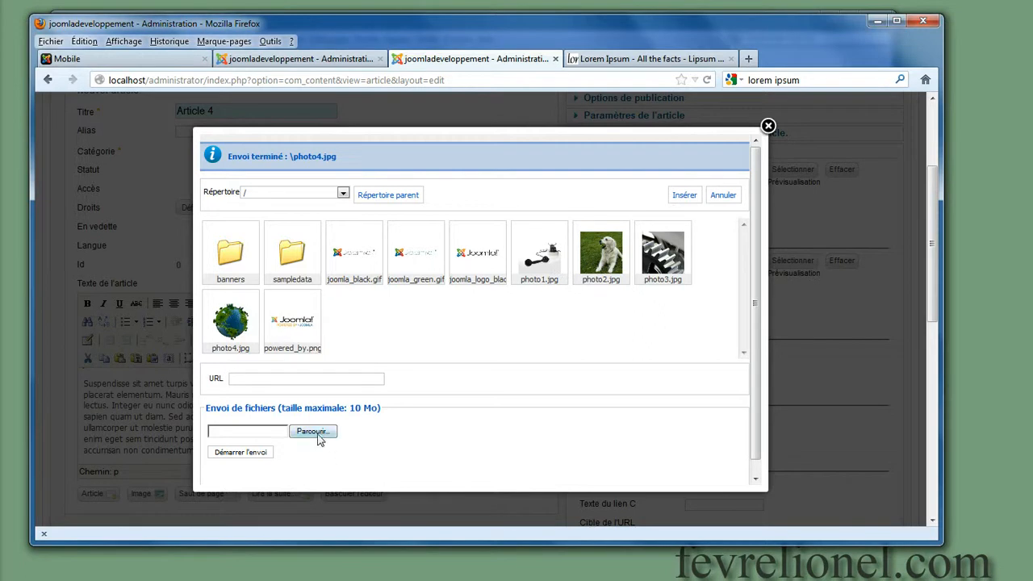
- Insert photo4.jpg as the intro image and set its position to Droite
click(231, 322)
click(684, 195)
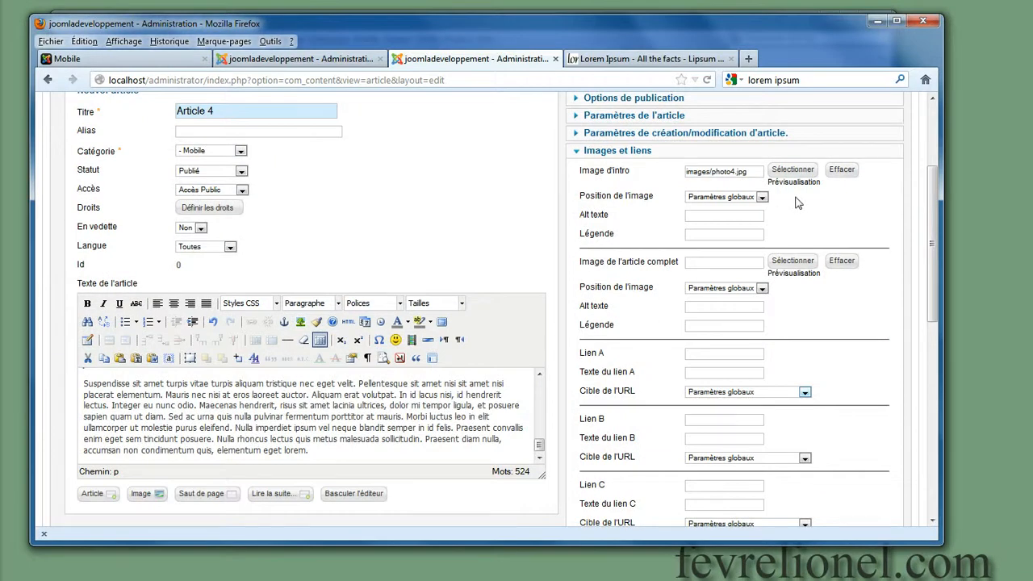
click(762, 197)
click(741, 217)
- Save Article 4 and close it to return to the article list
scroll(676, 152, up, 4)
click(637, 194)
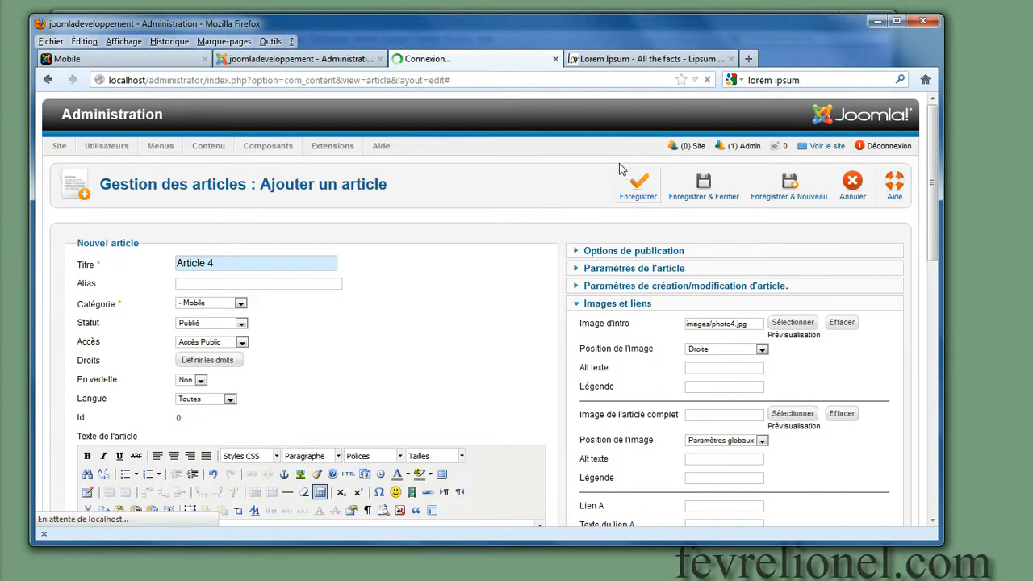
click(294, 63)
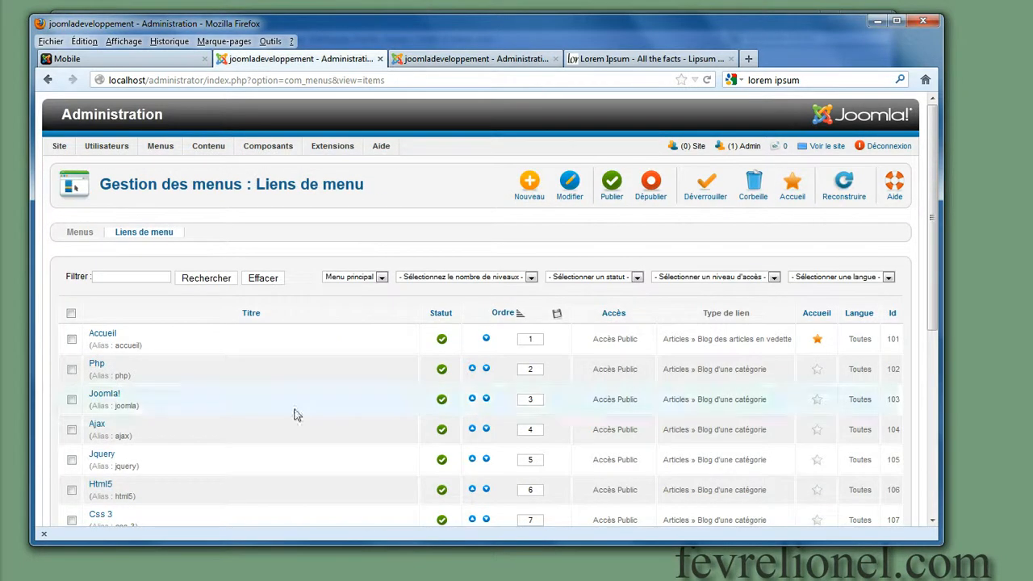
click(467, 63)
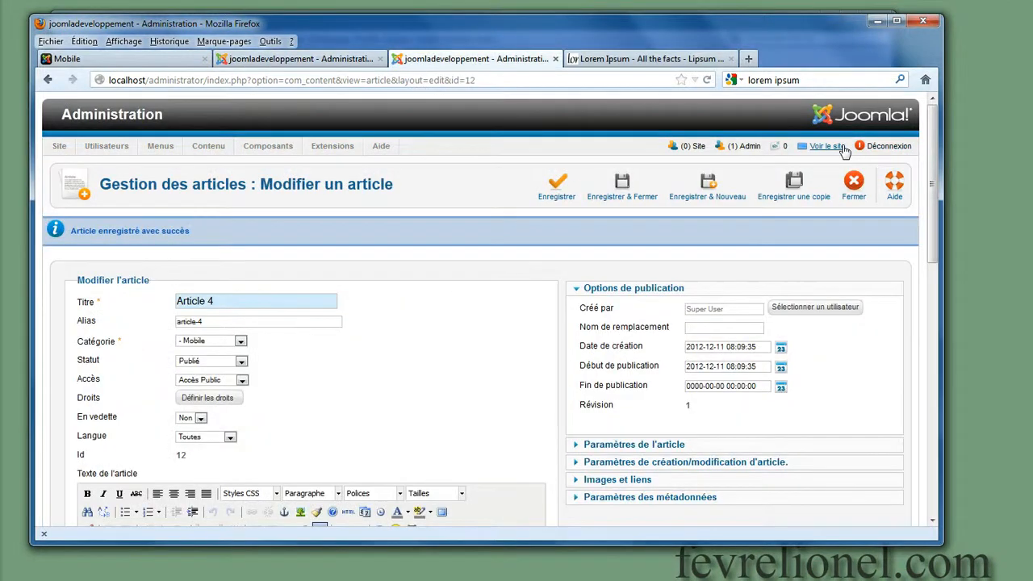
click(851, 187)
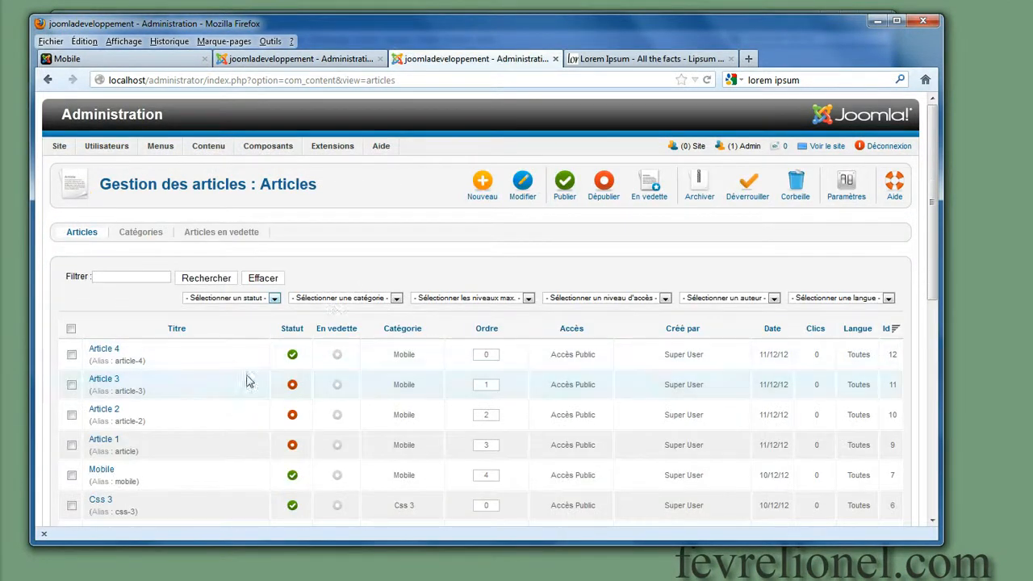
- Unpublish the Mobile article and publish Article 3, Article 2 and Article 1
click(292, 474)
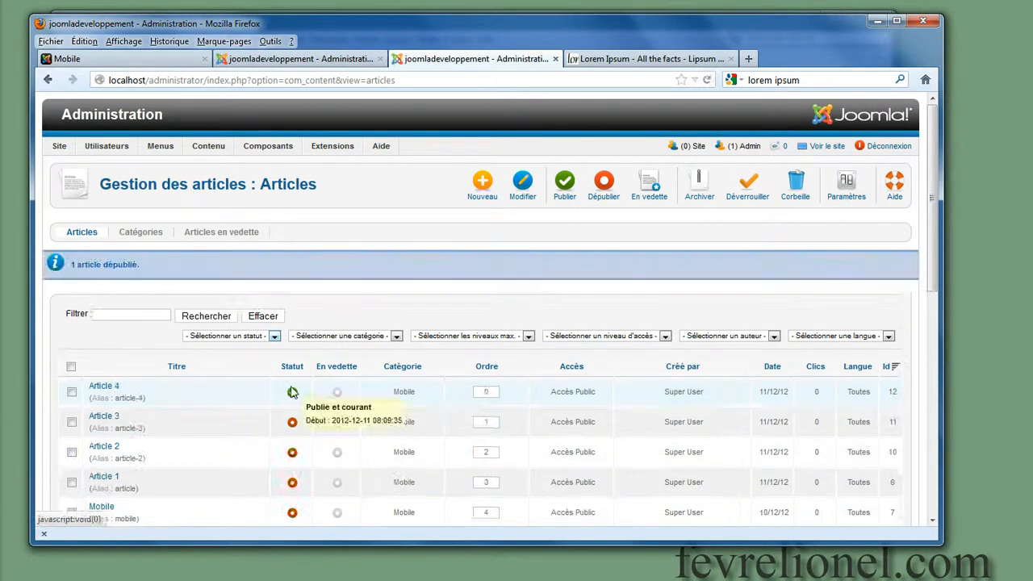
click(293, 425)
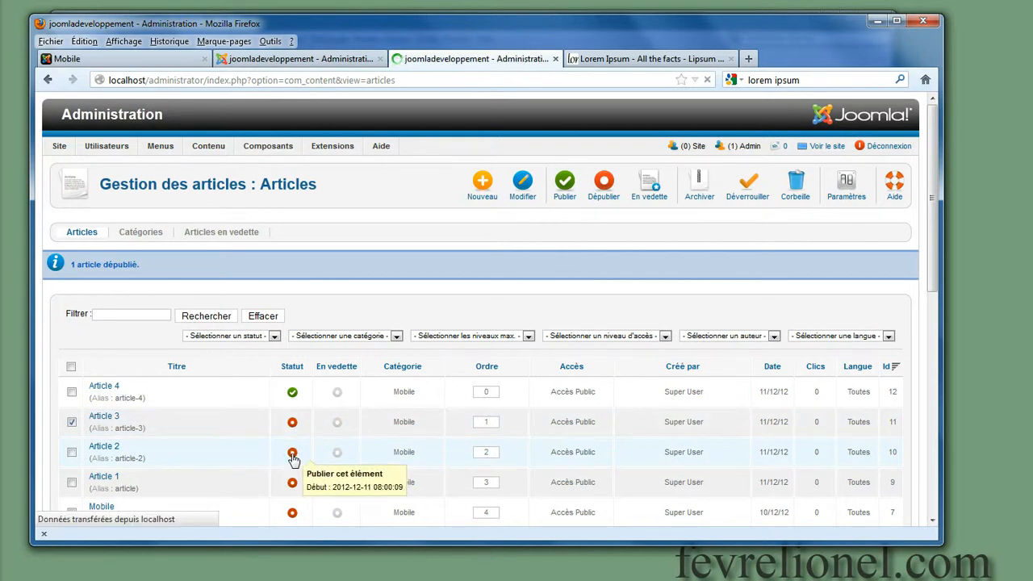
click(293, 482)
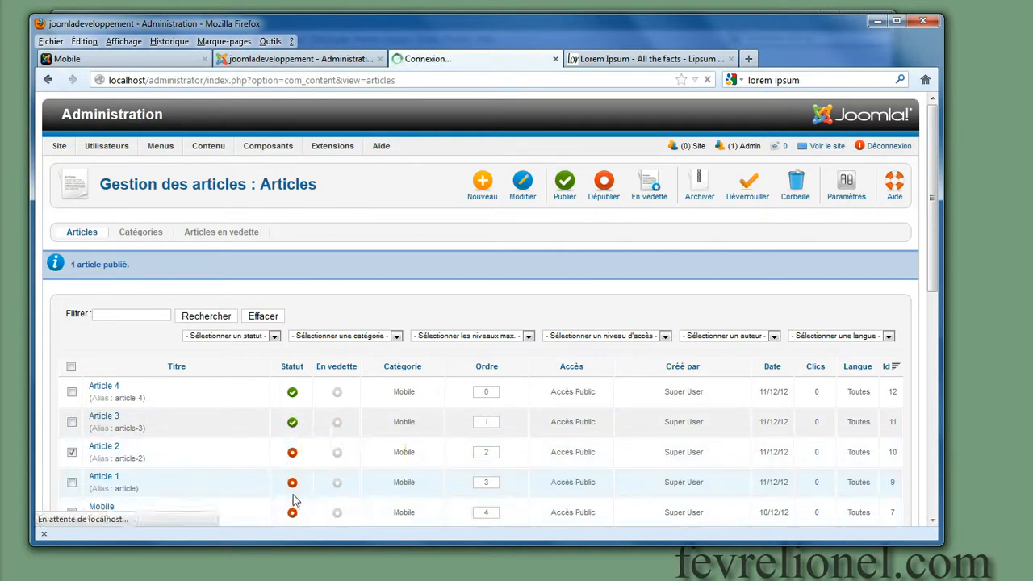
click(292, 453)
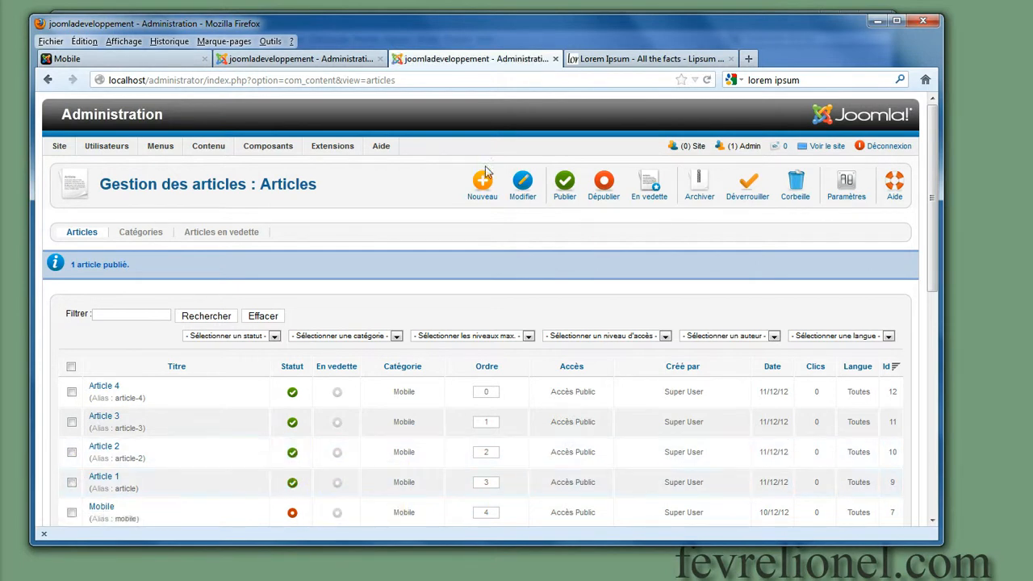
- Reload the Mobile page on the public site through its main menu link to check its articles
click(113, 59)
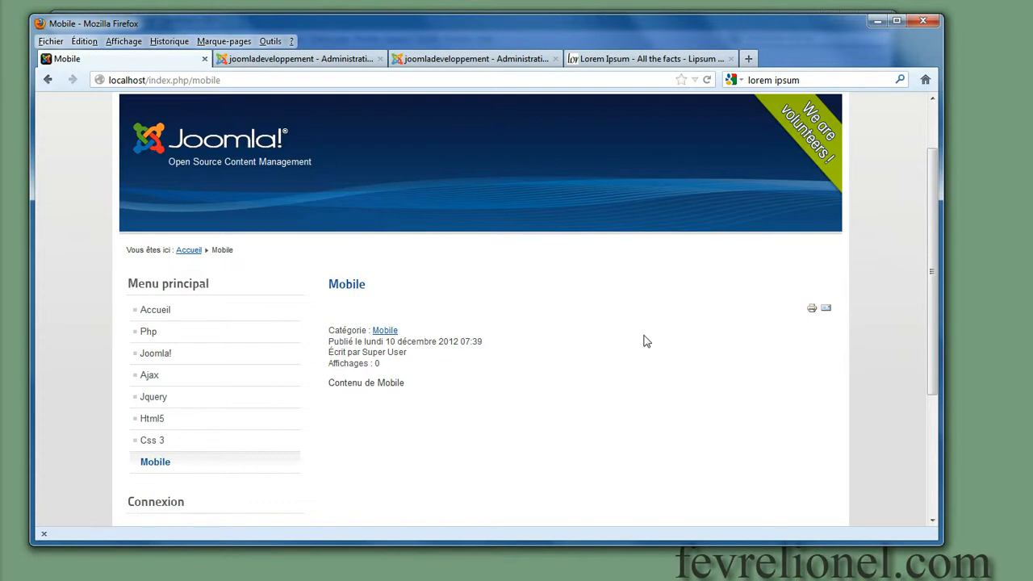
click(160, 465)
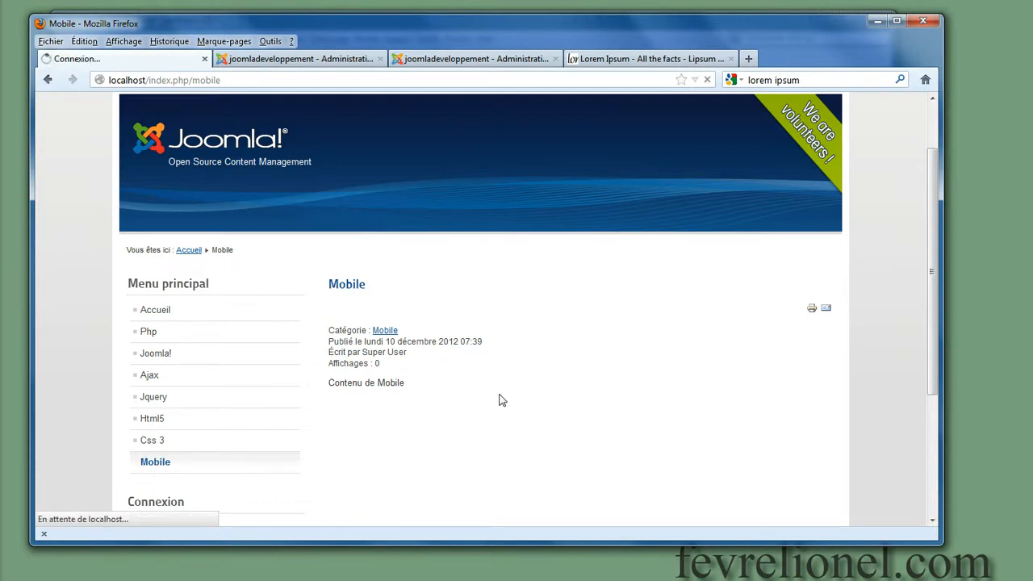
- Look through the articles and their intro images on the public Mobile page
scroll(574, 369, down, 20)
scroll(429, 428, down, 5)
scroll(429, 429, up, 7)
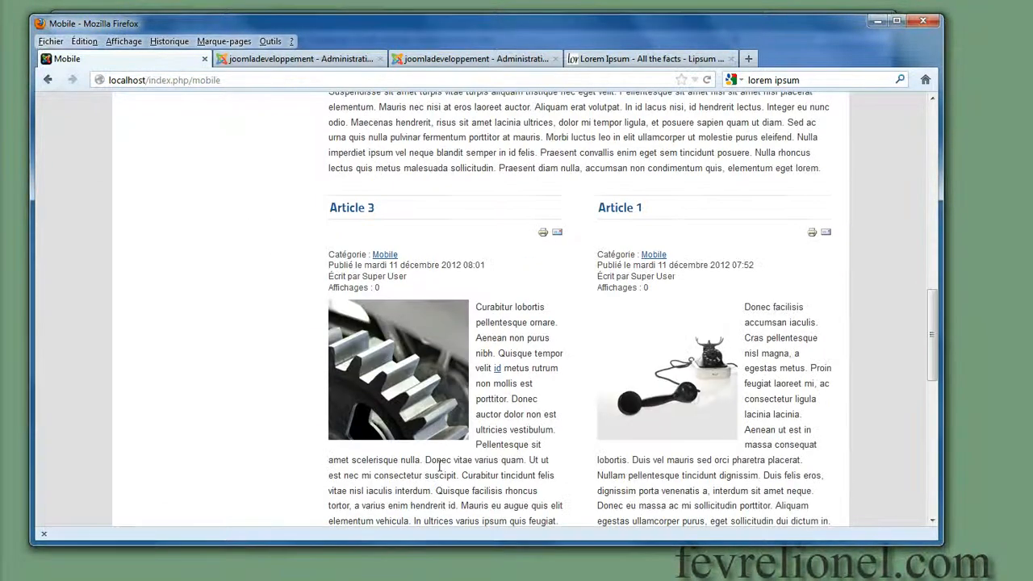
scroll(540, 464, up, 15)
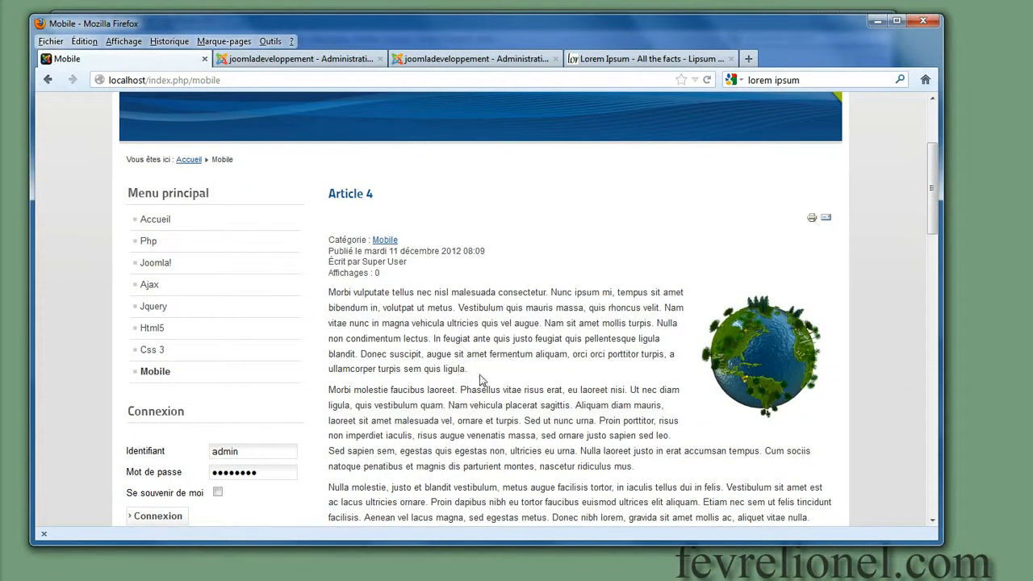
- Insert a "Lire la suite" break after the first paragraph of Article 4 in the administration and save the article
click(449, 58)
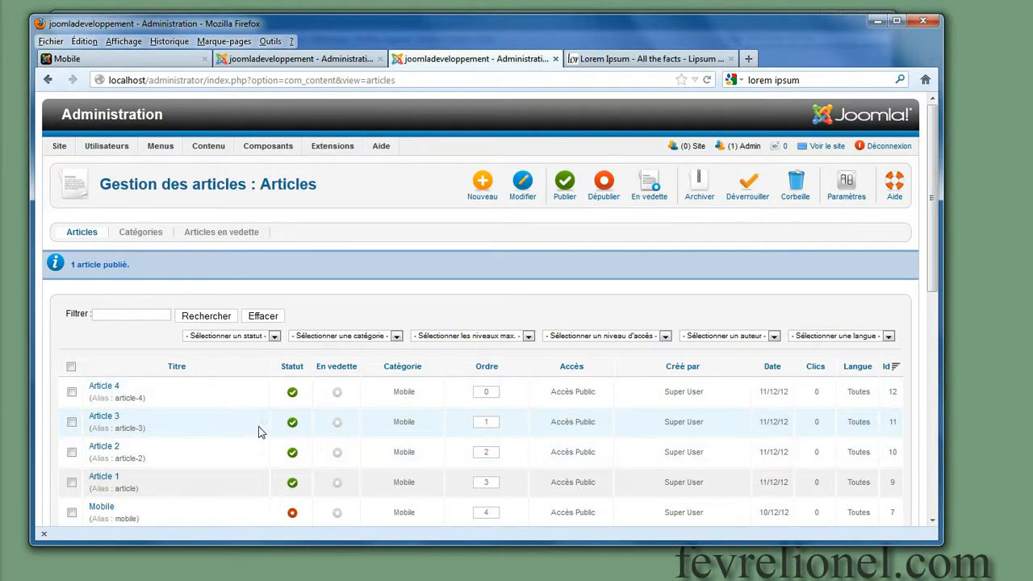
click(100, 387)
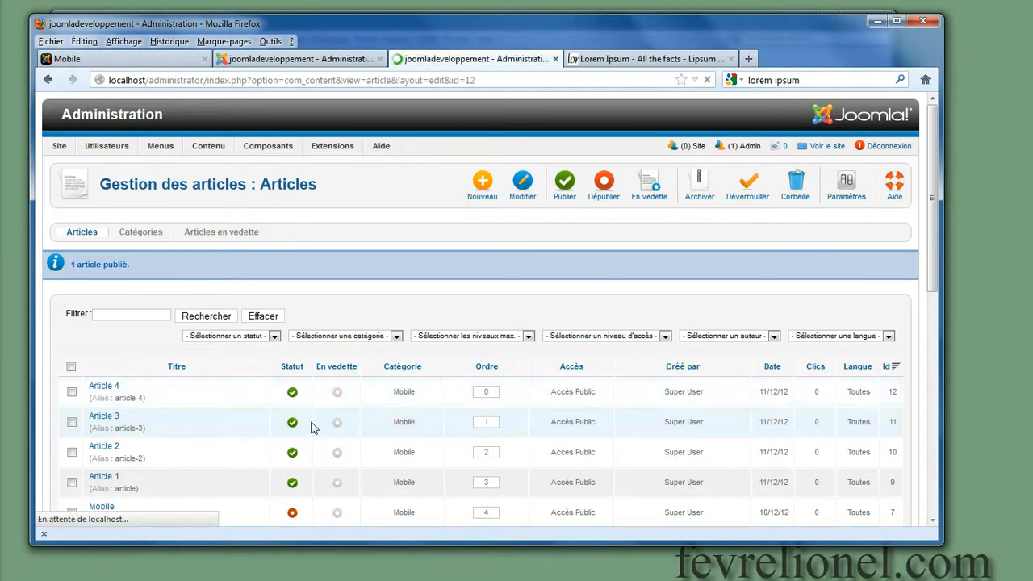
scroll(255, 407, down, 4)
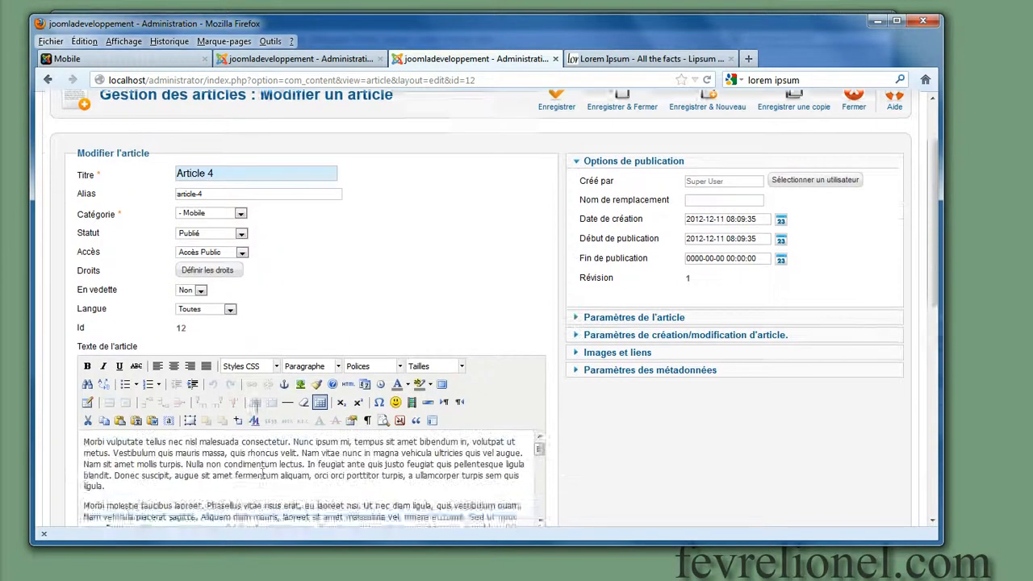
scroll(254, 406, up, 4)
scroll(253, 406, down, 5)
scroll(185, 373, up, 2)
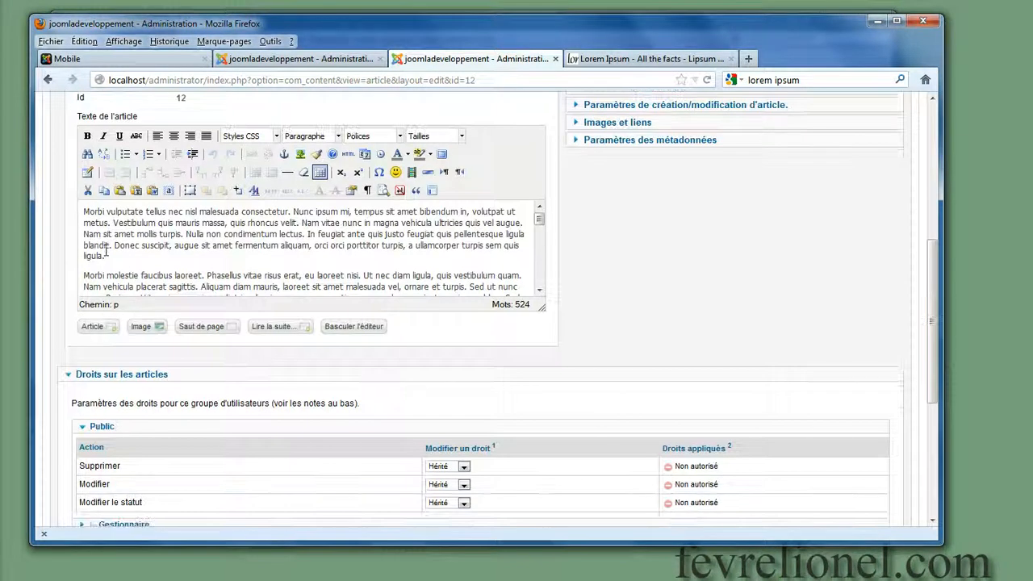
click(119, 262)
click(286, 333)
scroll(272, 358, up, 3)
click(552, 117)
- Reload the public Mobile page and check Article 4's shortened introduction and the layout of the other articles
click(121, 58)
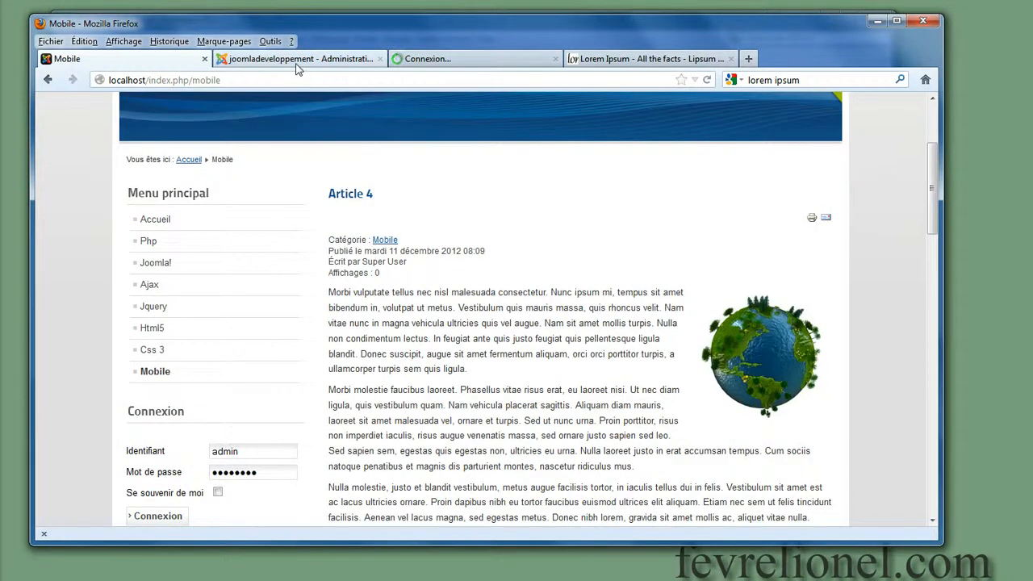
key(F5)
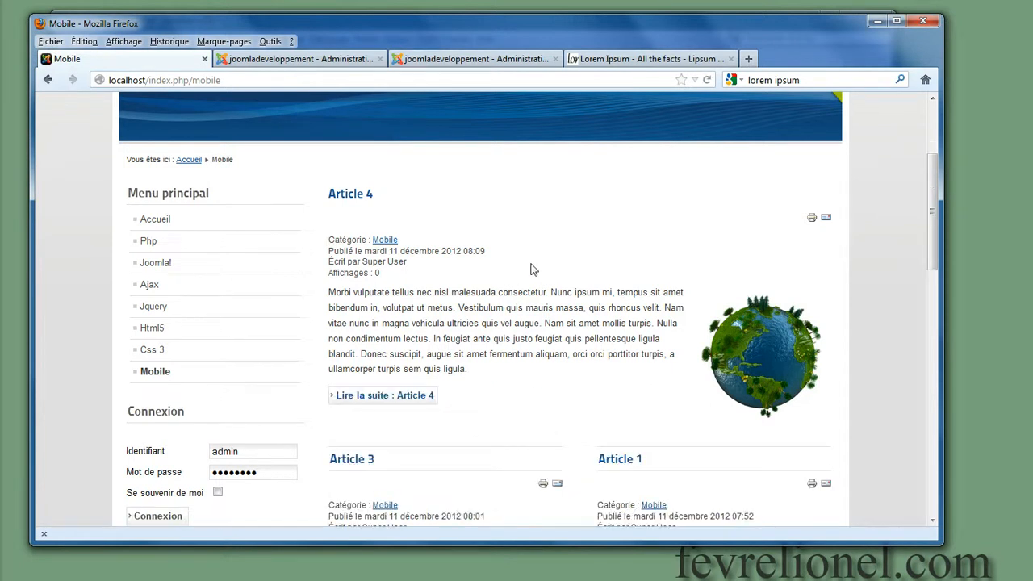
scroll(580, 286, down, 3)
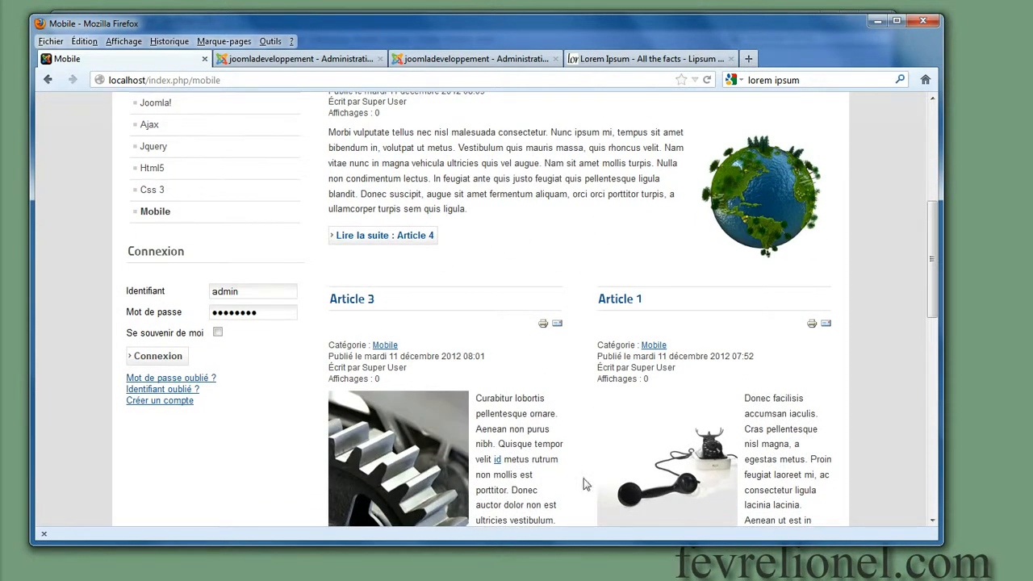
scroll(503, 382, down, 10)
scroll(496, 411, up, 15)
scroll(360, 367, up, 2)
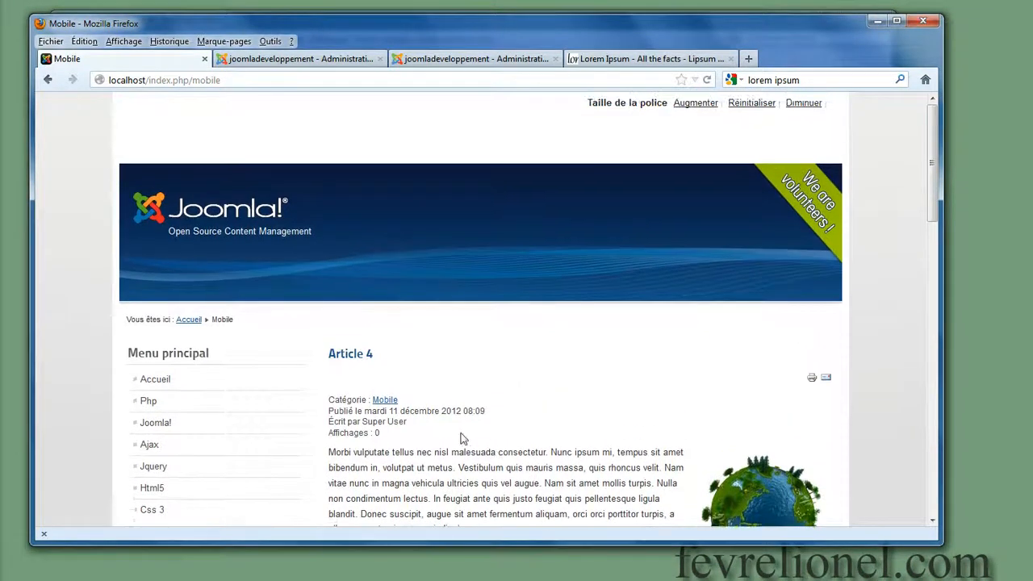
scroll(626, 291, down, 5)
- Open the Mobile link of the main menu for editing in the administration
click(286, 58)
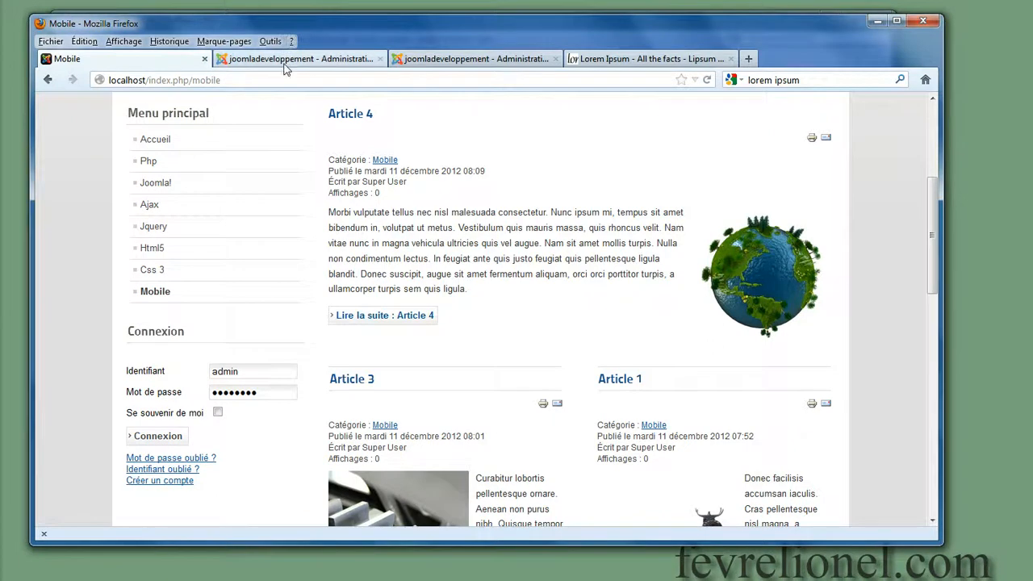
click(436, 60)
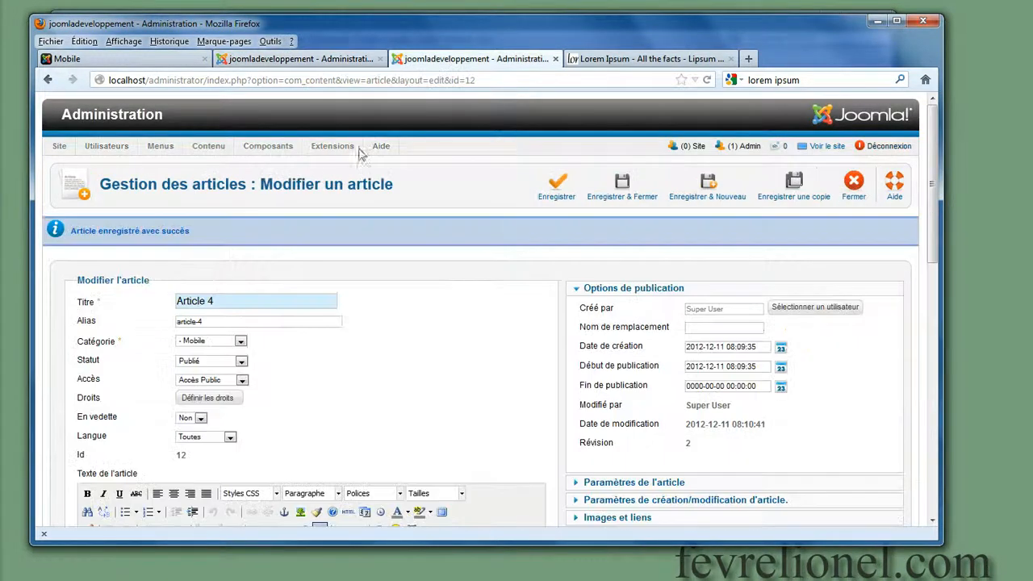
click(303, 59)
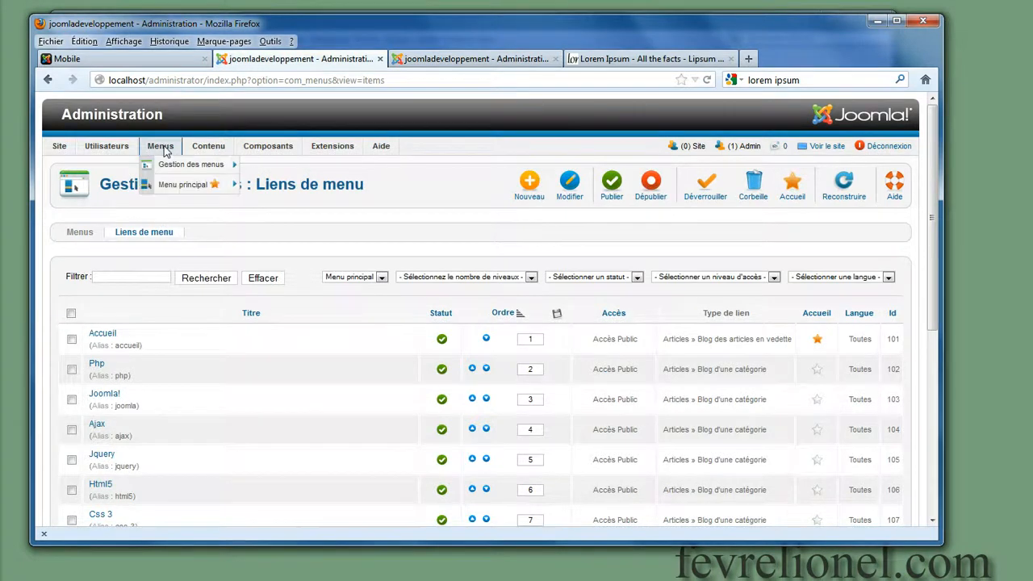
scroll(154, 346, down, 5)
click(106, 229)
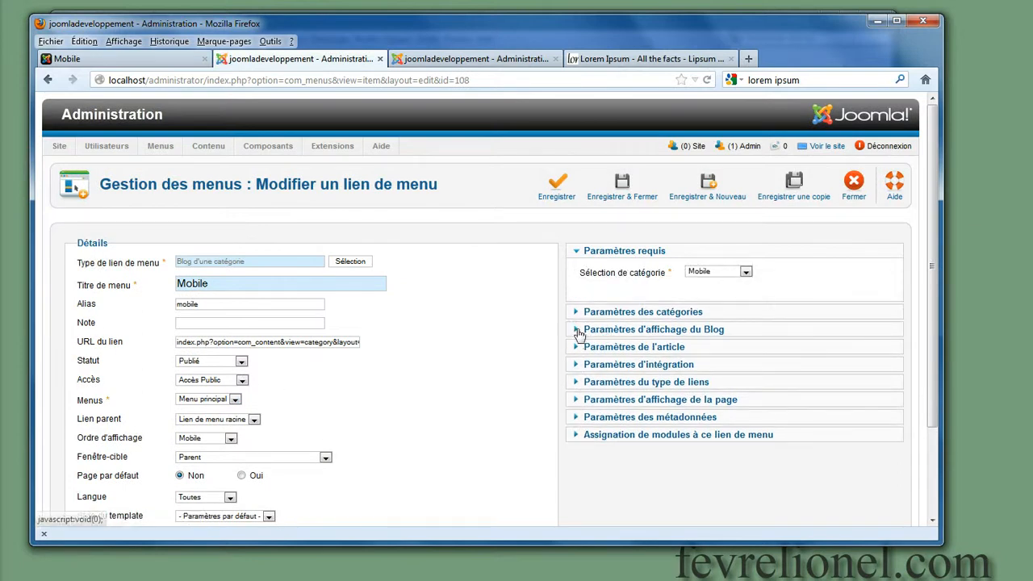
- Set the blog display parameters to 4 introductory articles and 1 column, and save the menu link
click(583, 332)
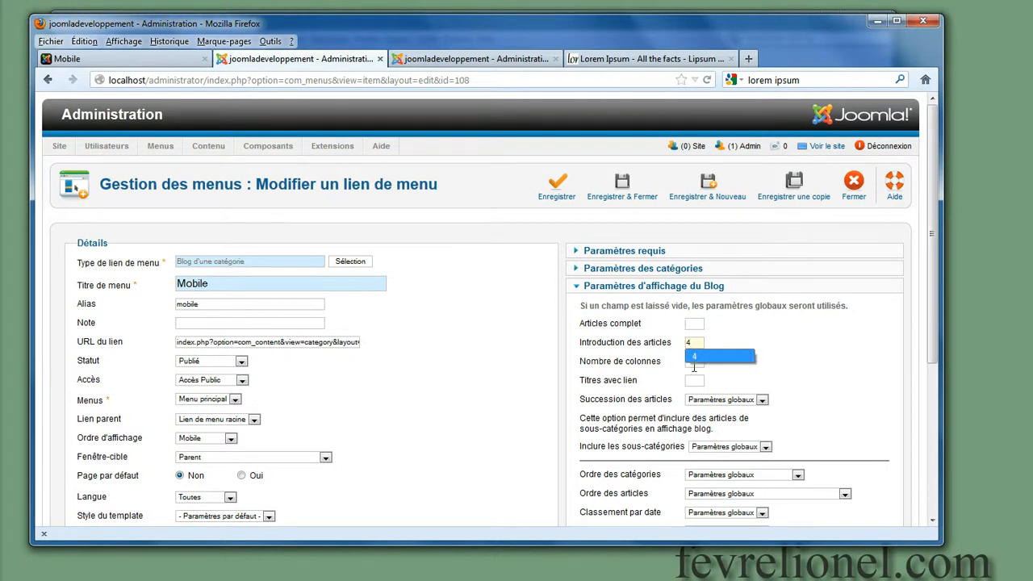
click(758, 385)
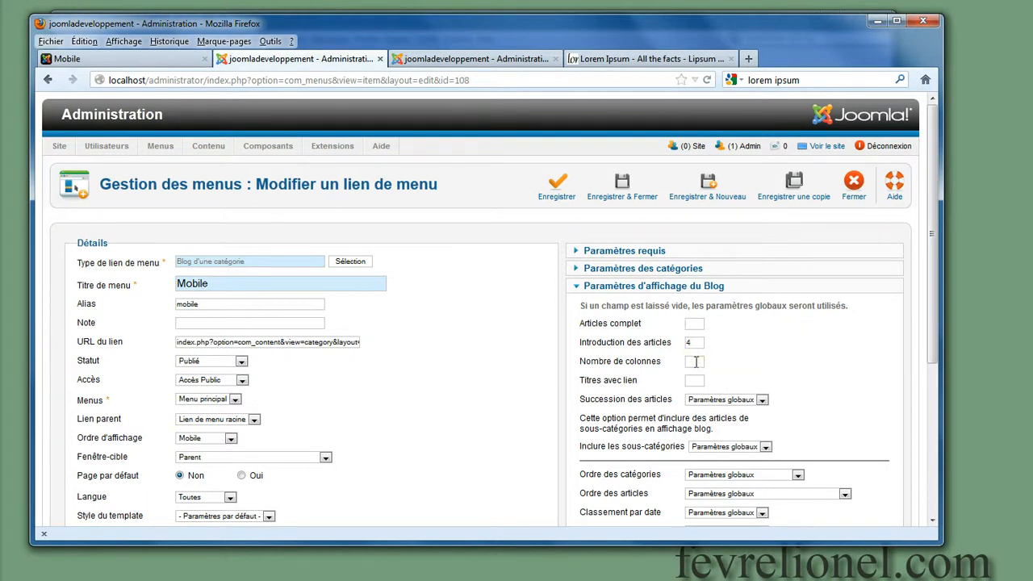
text(1)
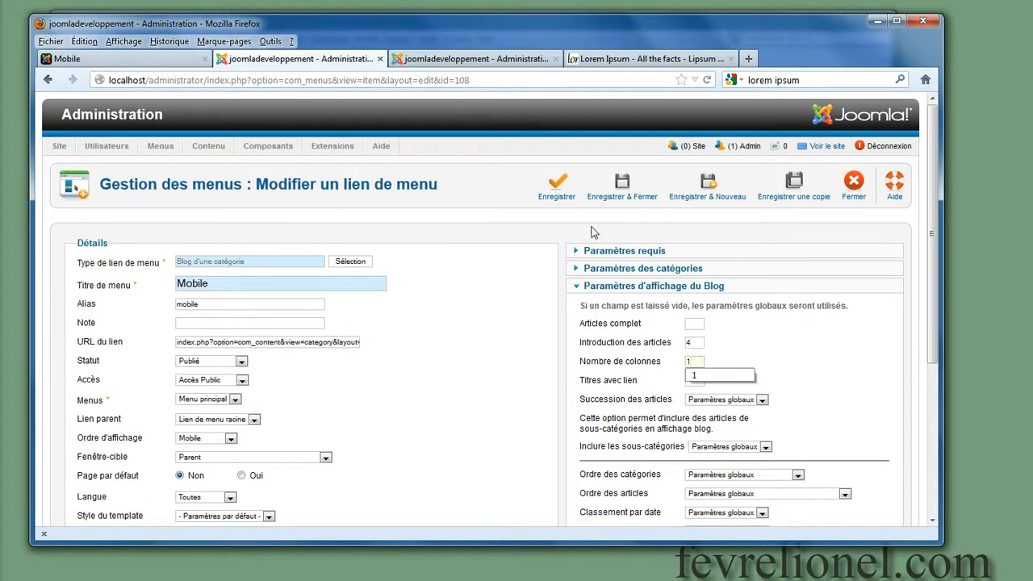
click(556, 187)
- Reload the public Mobile page and examine how its articles are laid out from first to last
key(ctrl+Tab)
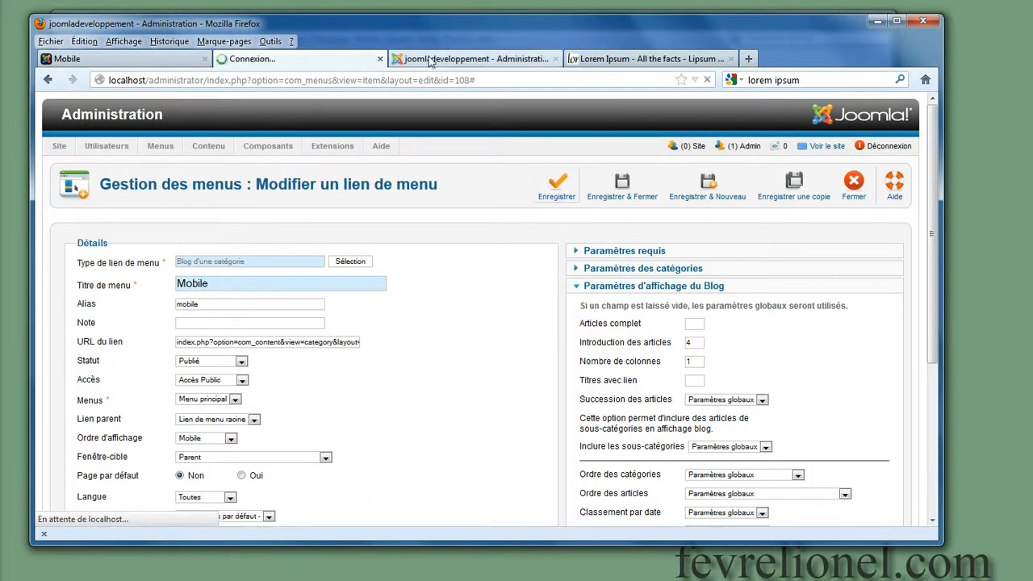
click(173, 61)
key(F5)
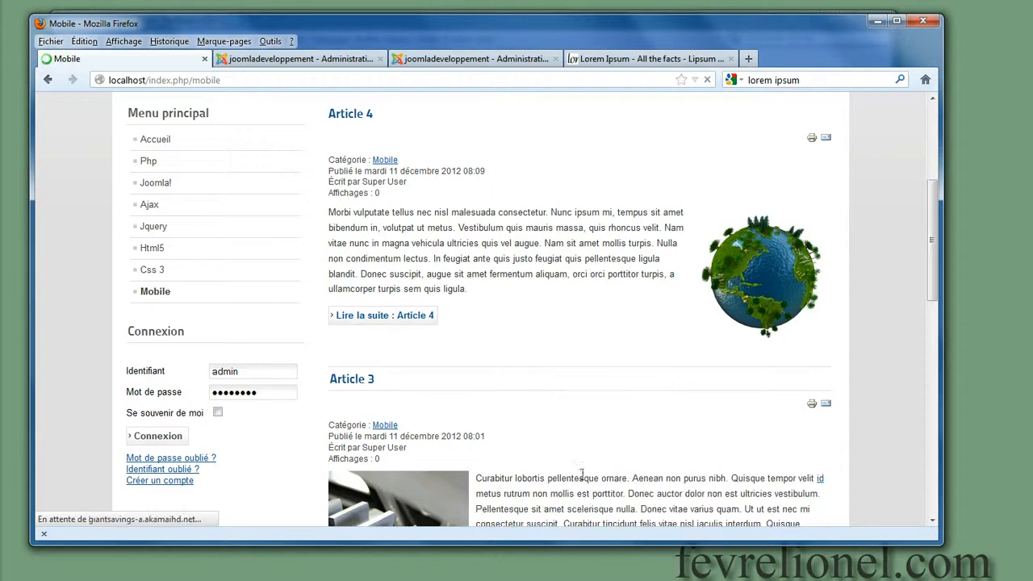
scroll(577, 320, down, 8)
scroll(578, 320, down, 7)
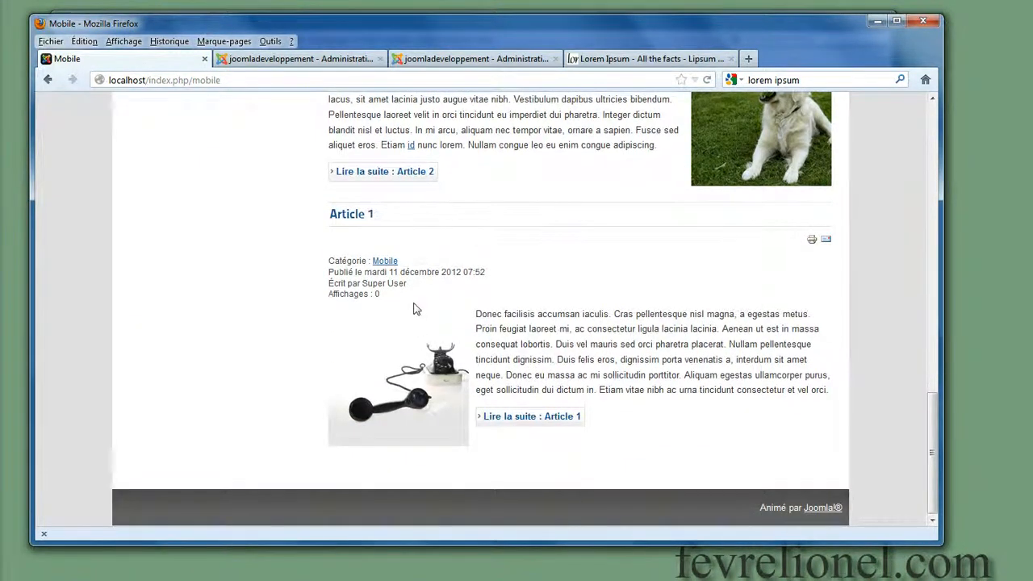
scroll(415, 308, up, 7)
scroll(426, 307, up, 8)
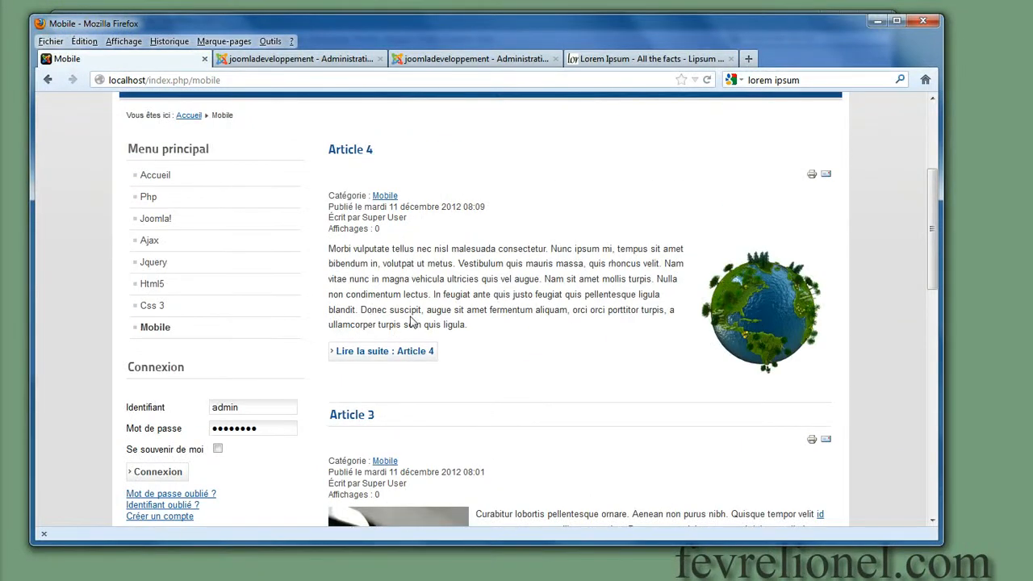
scroll(452, 414, down, 12)
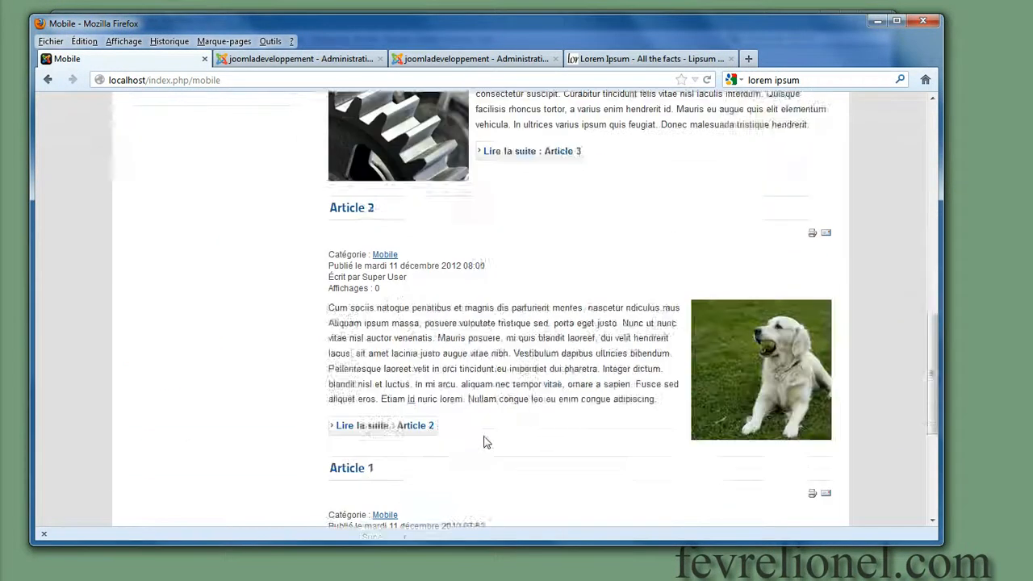
scroll(468, 432, up, 12)
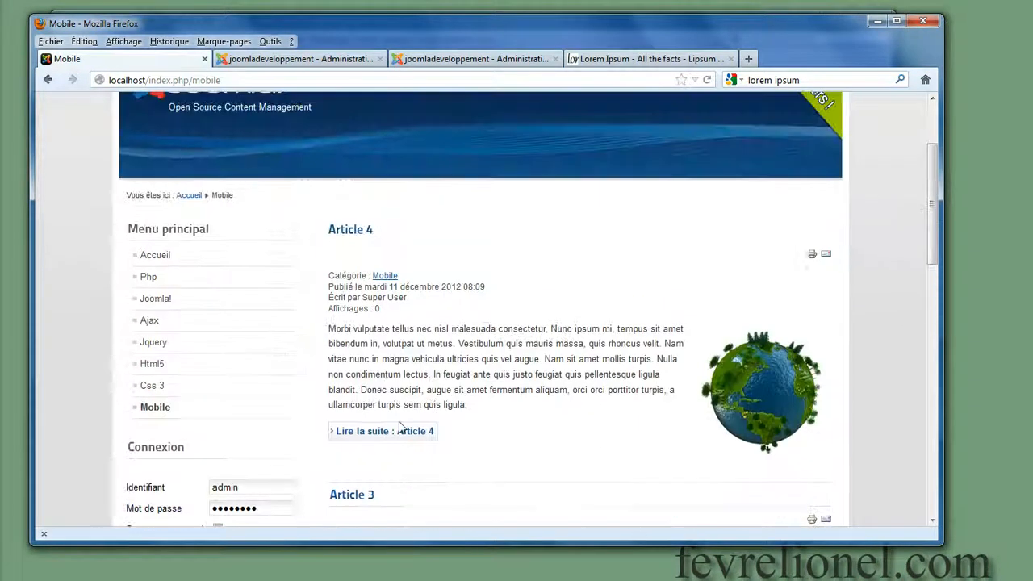
- Read Article 4 in full through its "Lire la suite" link and return to the Mobile page
click(395, 434)
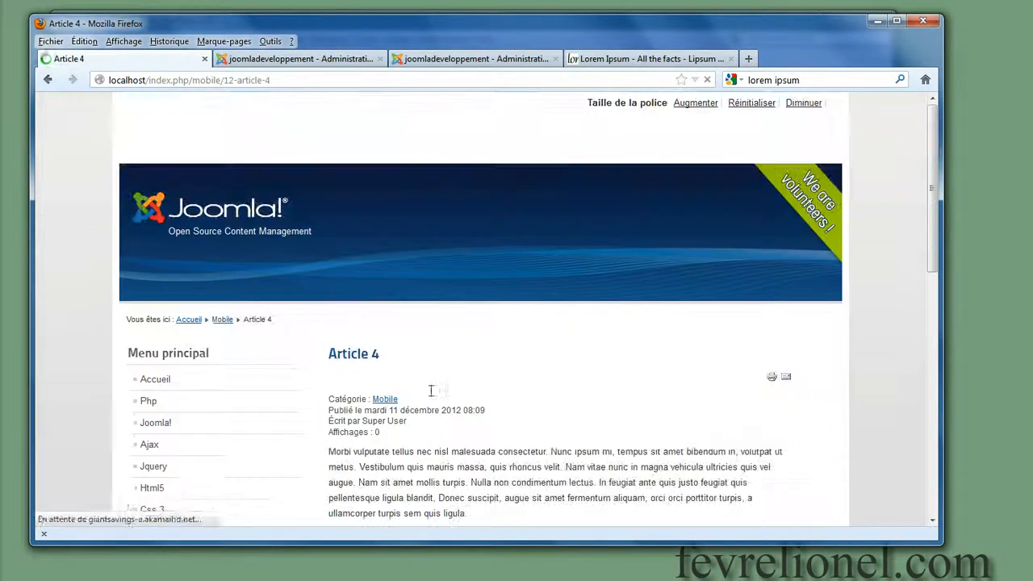
scroll(453, 371, down, 10)
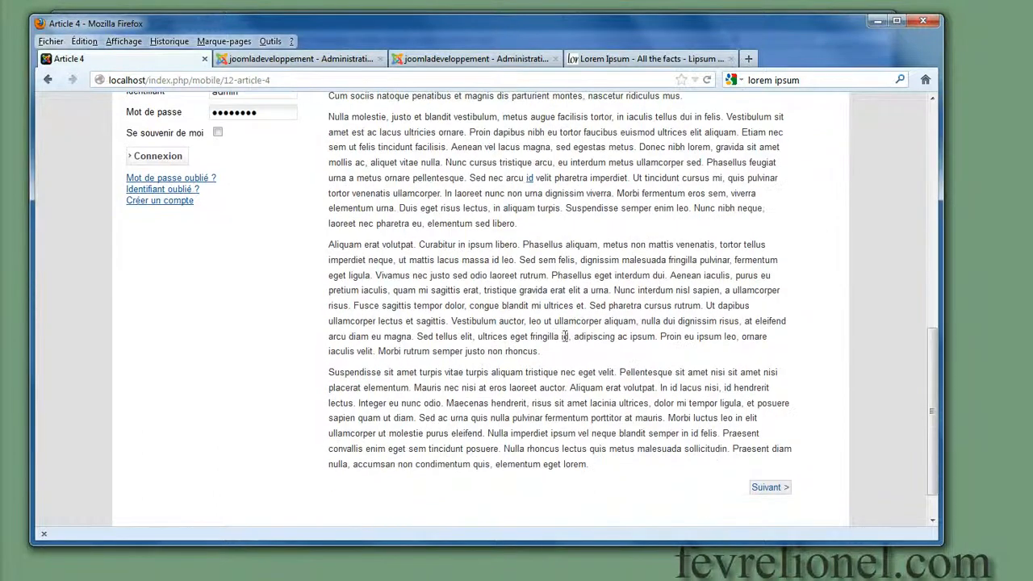
scroll(529, 355, up, 10)
scroll(783, 503, down, 10)
scroll(105, 257, up, 5)
click(47, 80)
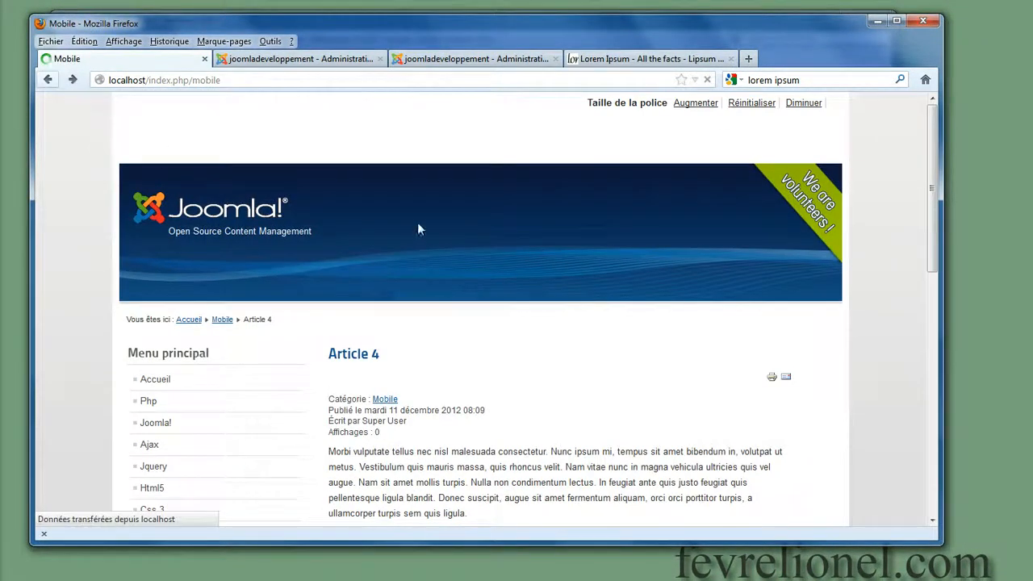
scroll(474, 145, down, 5)
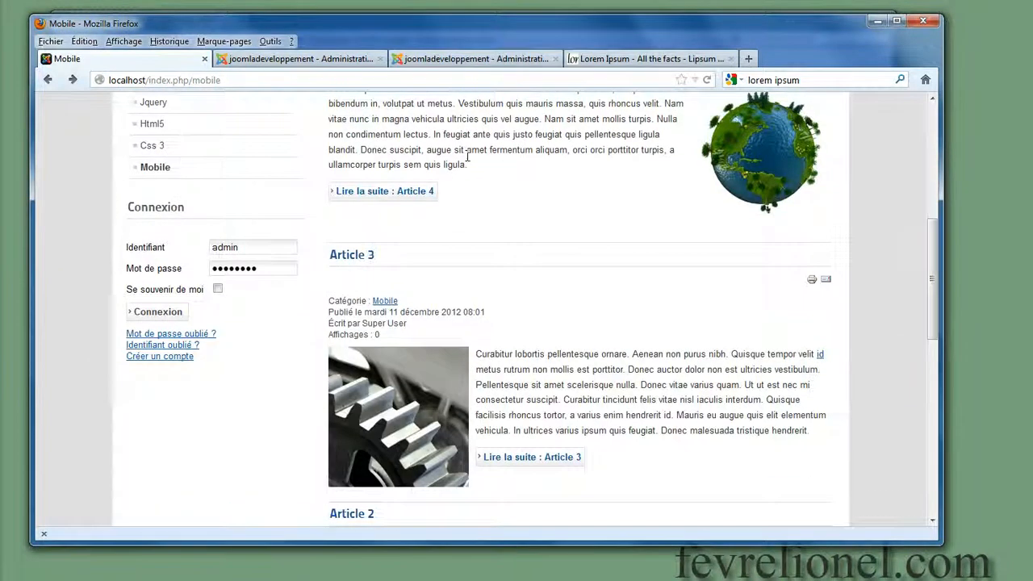
scroll(470, 166, up, 4)
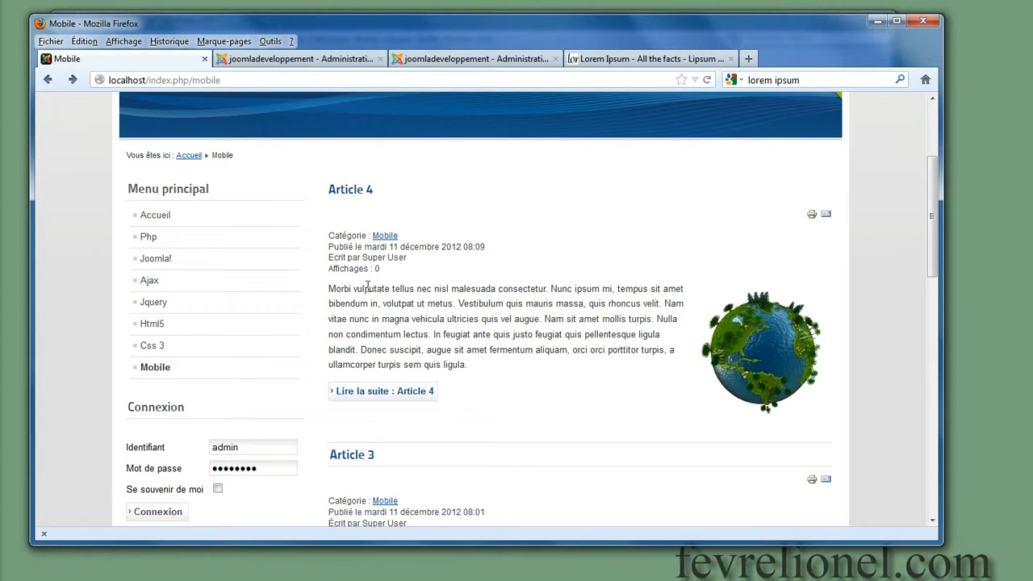
- Expand the article parameters (Paramètres de l'article) of the Mobile menu link and review the display options
click(273, 61)
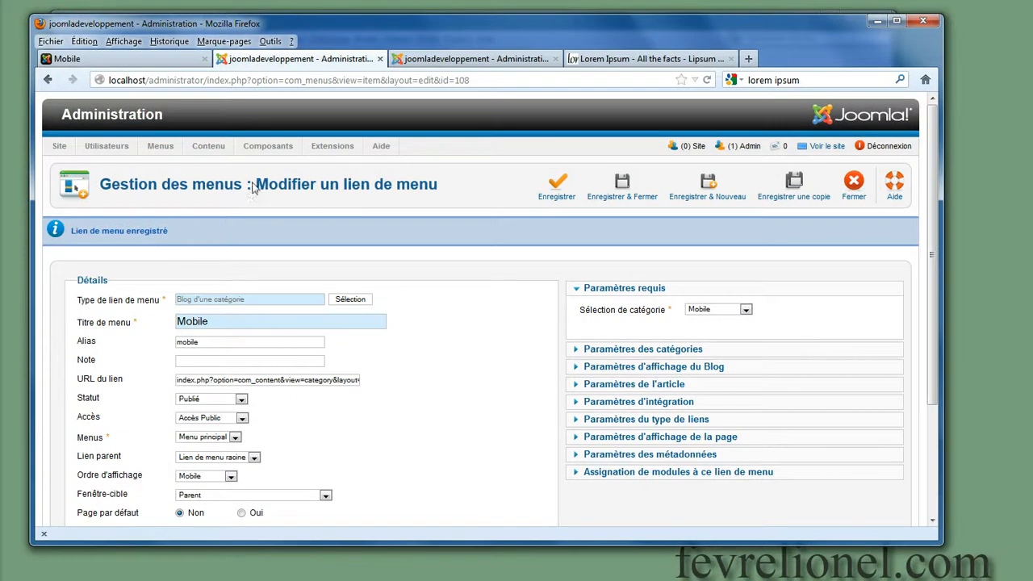
click(578, 390)
scroll(699, 379, down, 3)
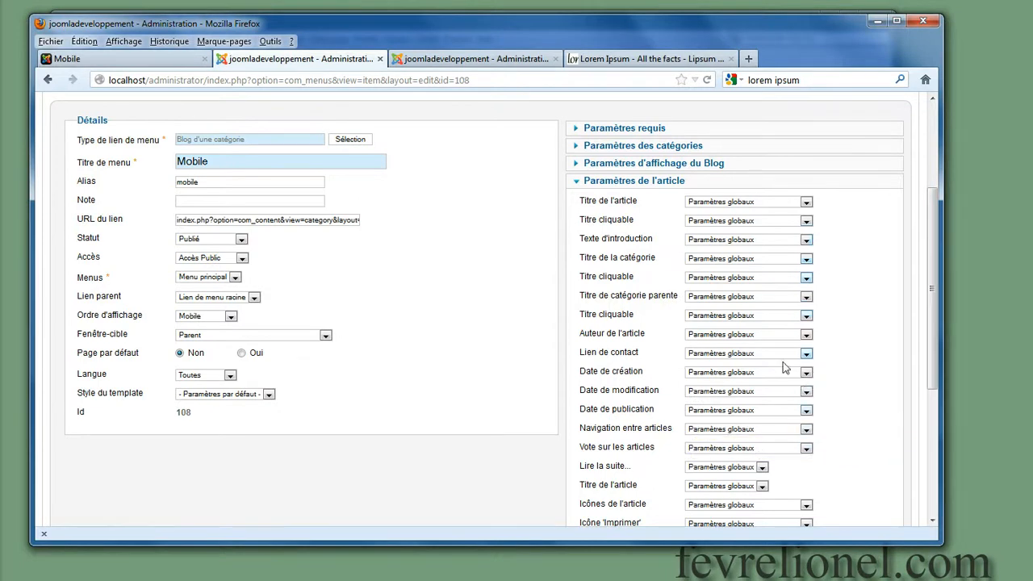
scroll(638, 300, up, 3)
scroll(639, 304, down, 6)
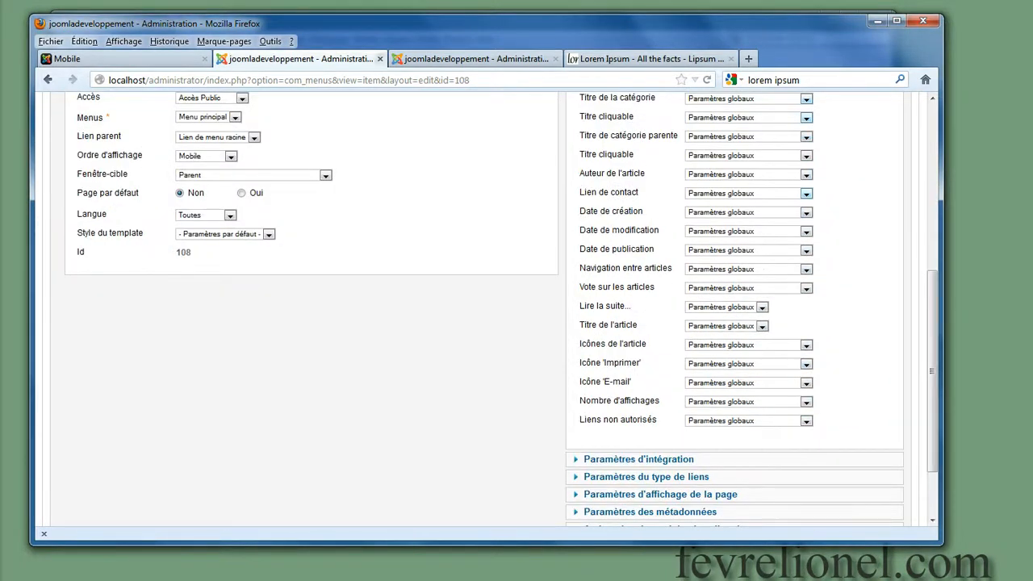
- Check the article details displayed on the public Mobile page and return to the menu link's article parameters
click(416, 59)
click(121, 59)
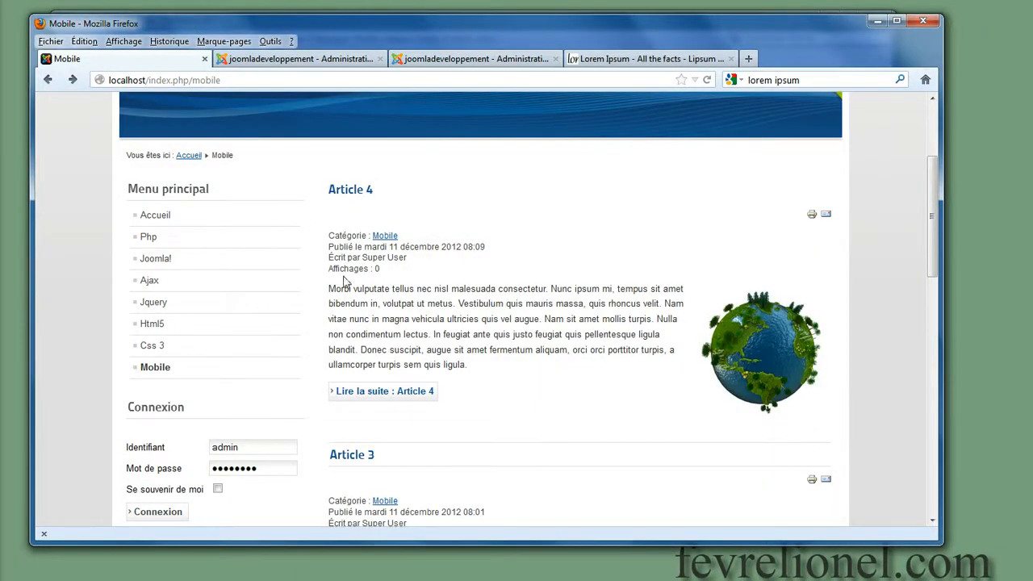
click(442, 61)
click(307, 61)
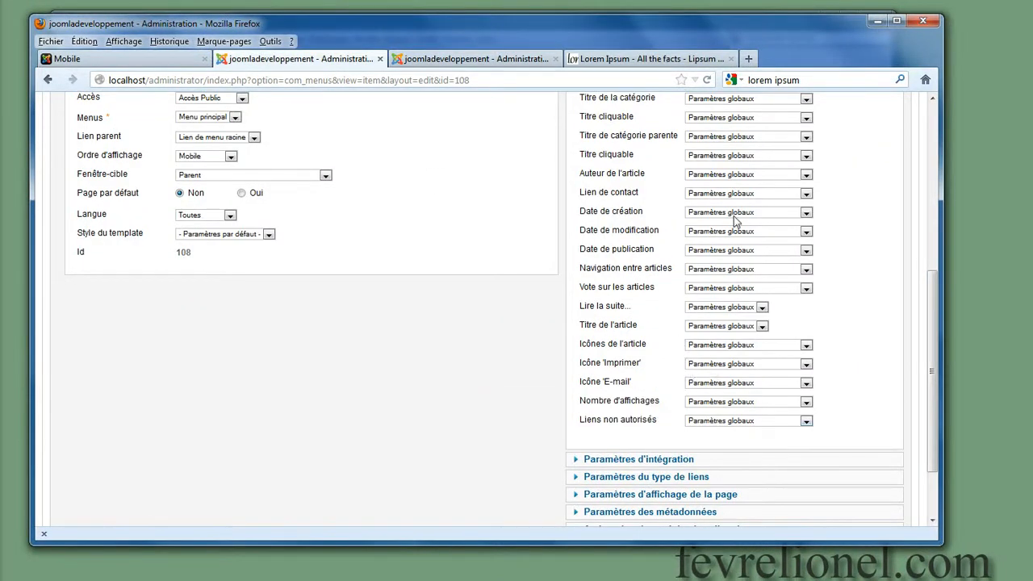
- Set the creation, modification and publication dates to Masquer in the Mobile menu link's article parameters
click(806, 215)
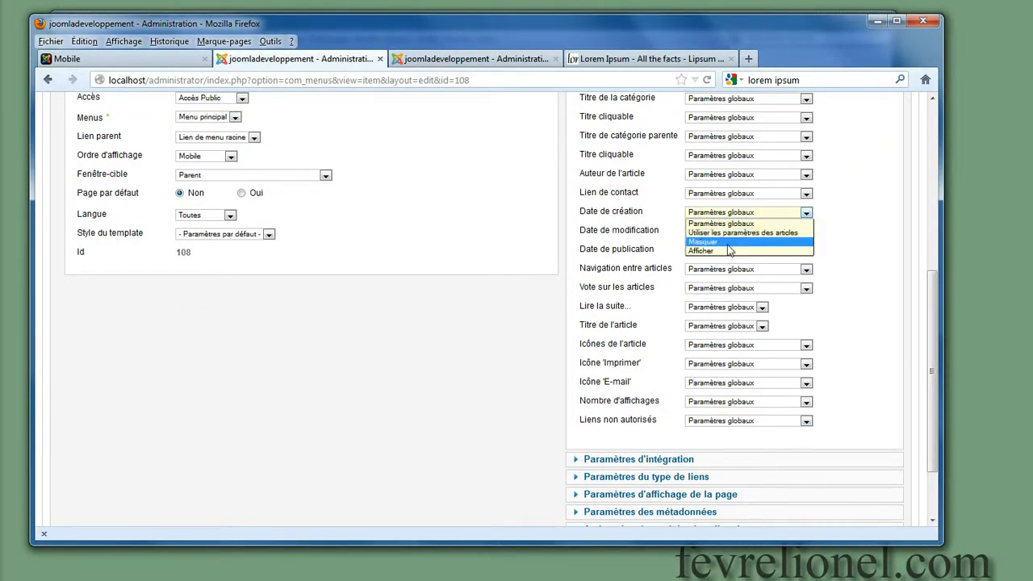
click(736, 246)
click(806, 231)
click(736, 260)
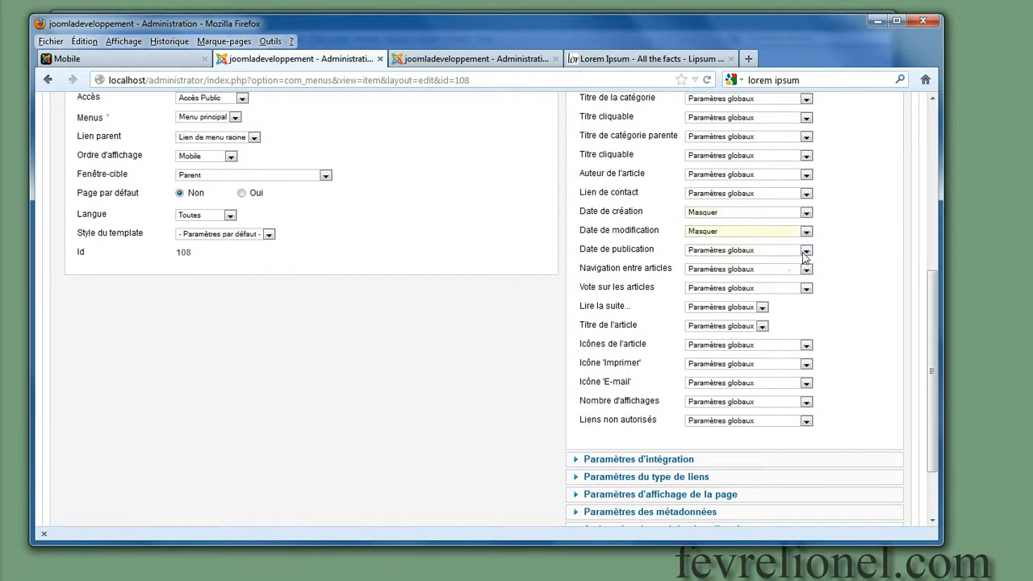
click(806, 250)
click(726, 279)
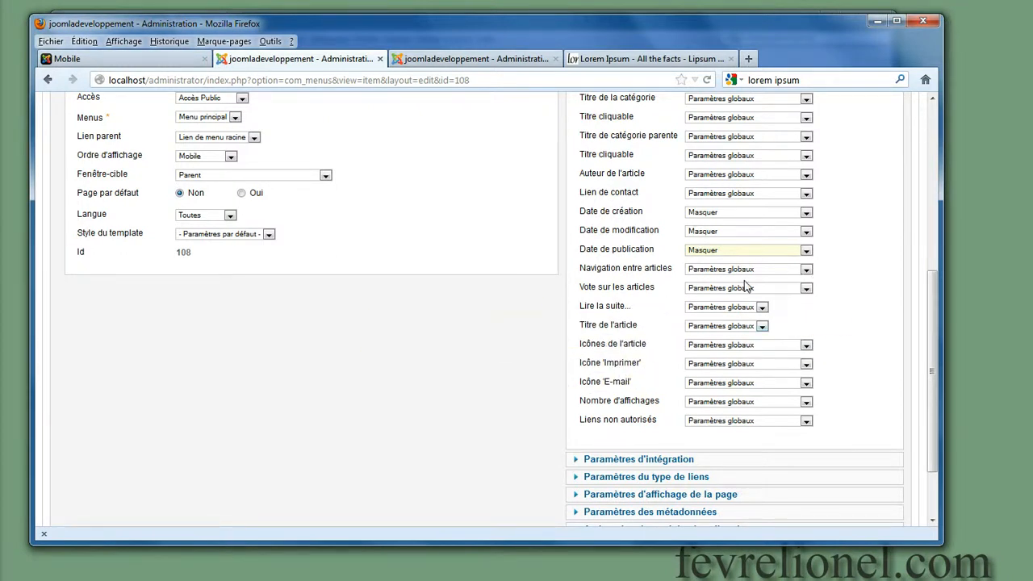
- Set the article author (Auteur de l'article) to Masquer and save the Mobile menu link
scroll(746, 287, up, 2)
click(726, 255)
click(716, 285)
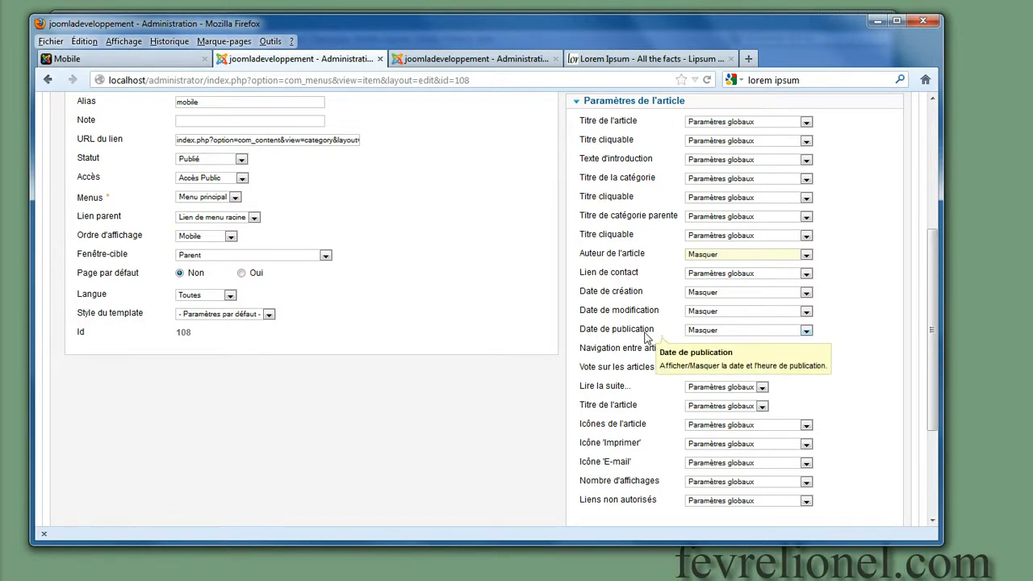
scroll(637, 307, up, 5)
click(536, 198)
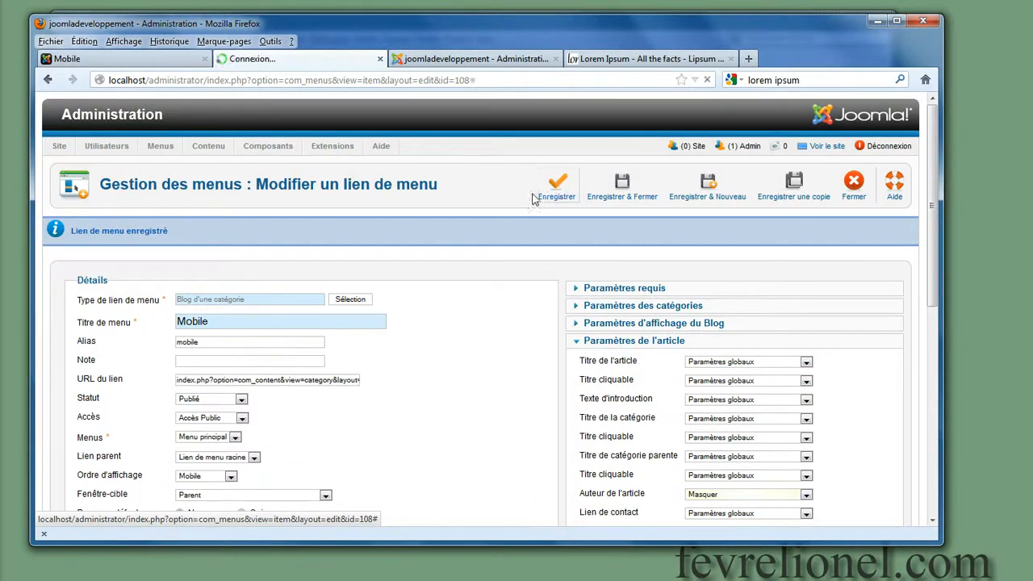
- Check the article details on the public Mobile page and return to the Mobile menu link settings
click(158, 60)
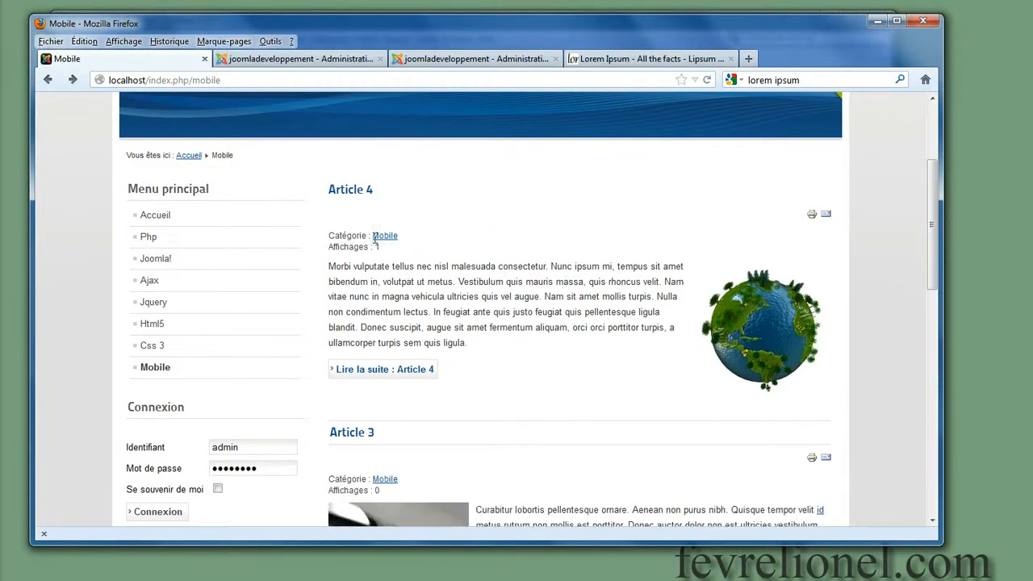
click(299, 58)
click(455, 59)
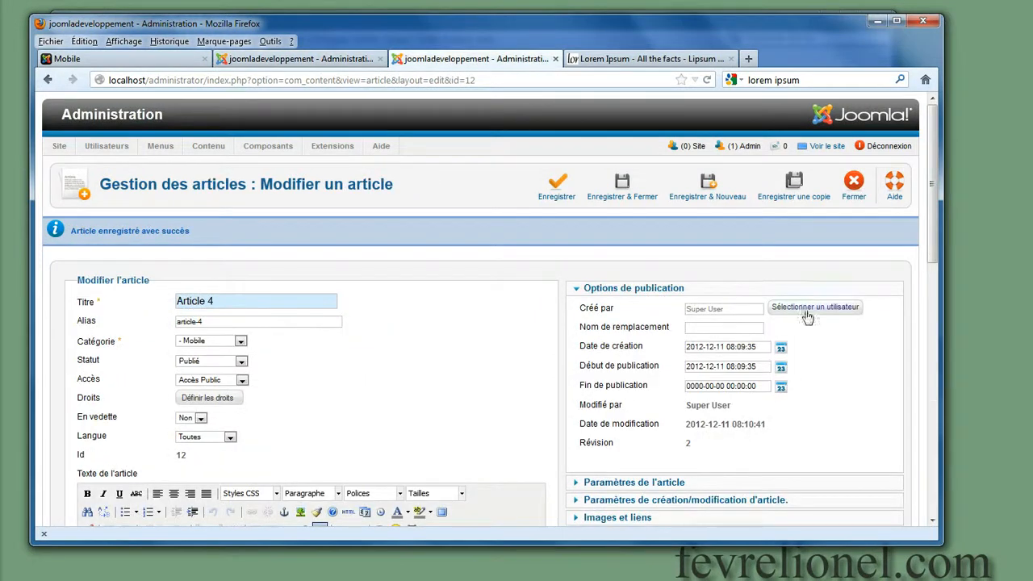
click(337, 59)
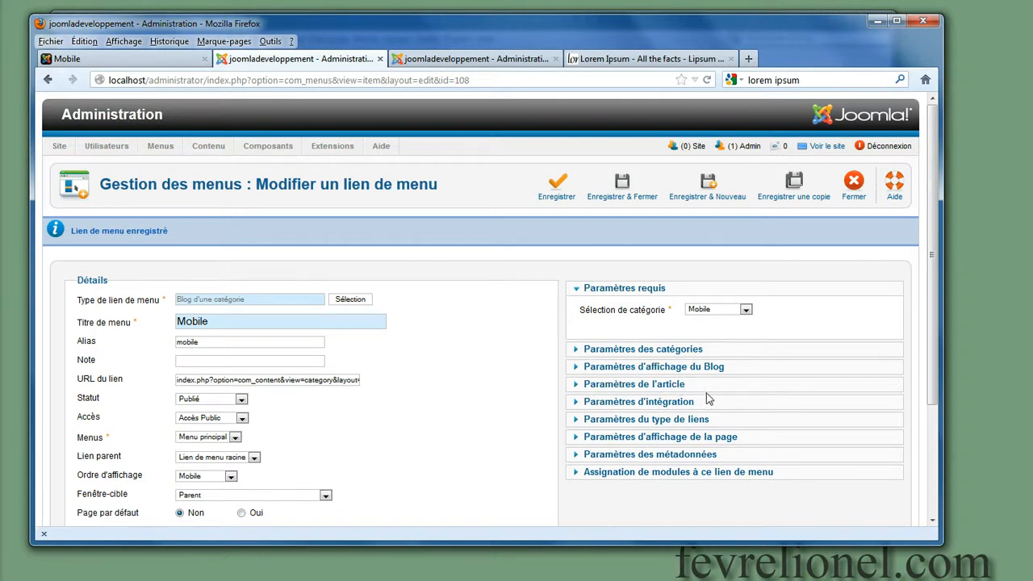
- Set the parent category title (Titre de catégorie parente) to Masquer in the Mobile menu link's article parameters
click(578, 370)
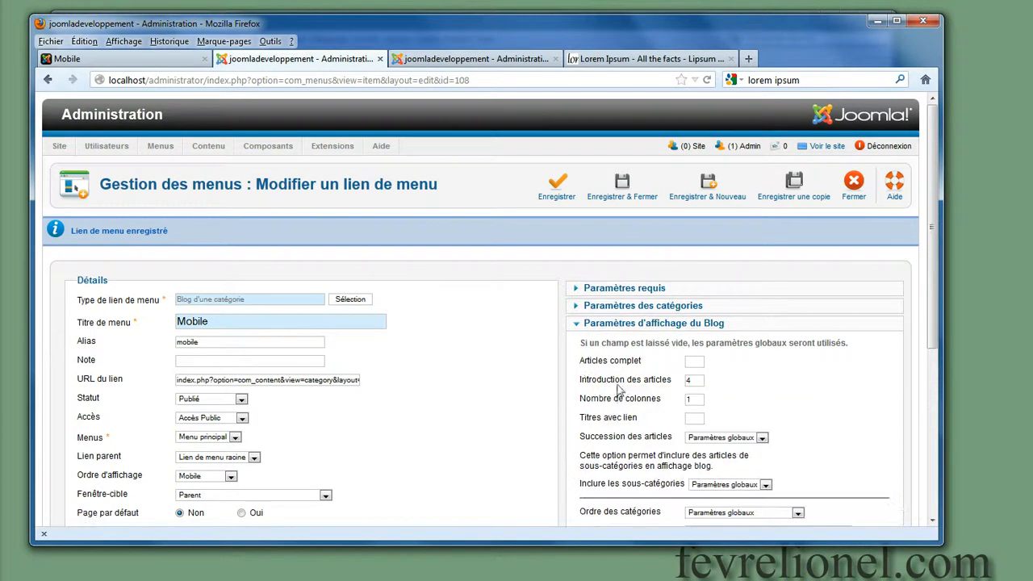
scroll(622, 372, down, 5)
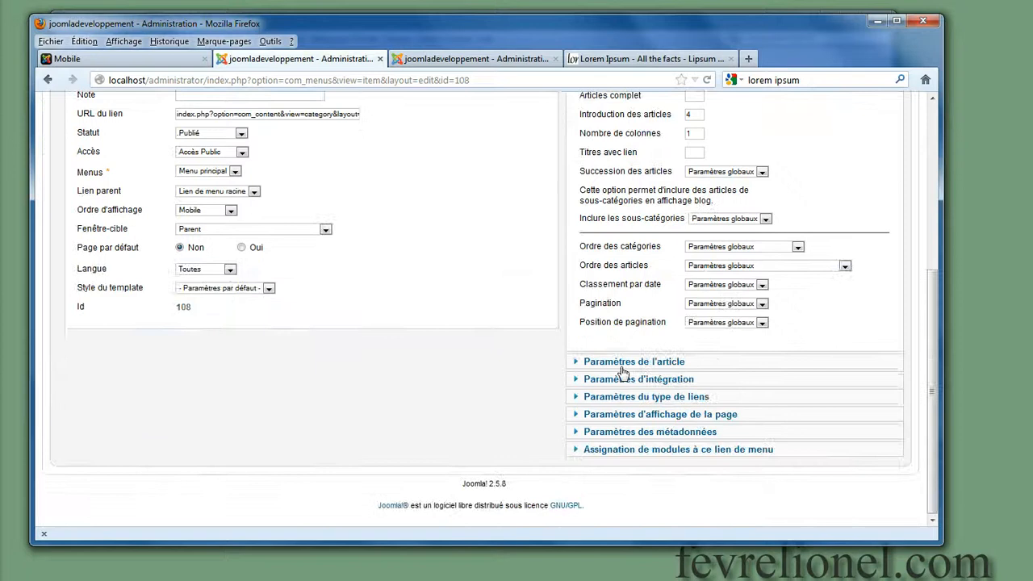
click(578, 361)
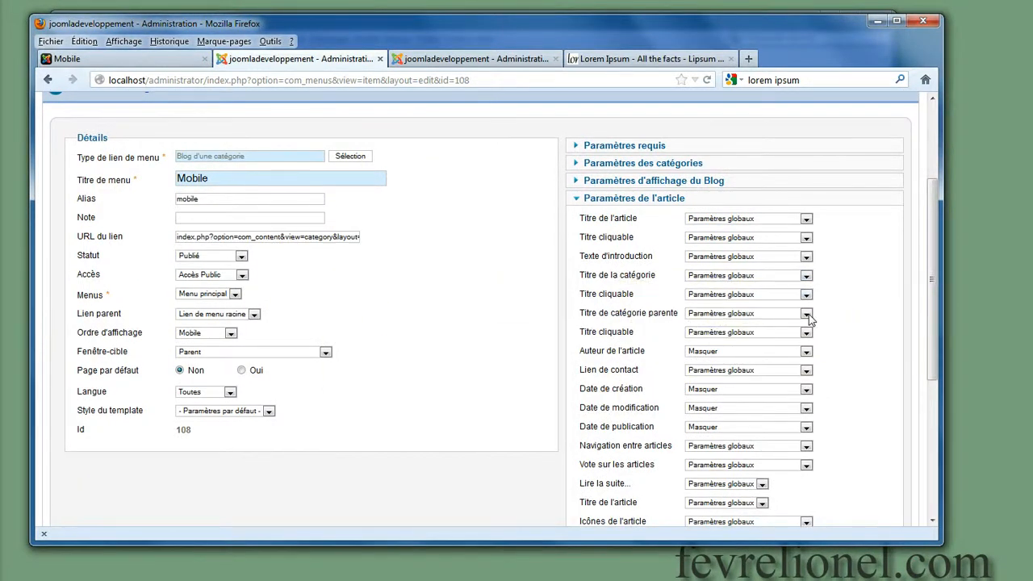
click(811, 315)
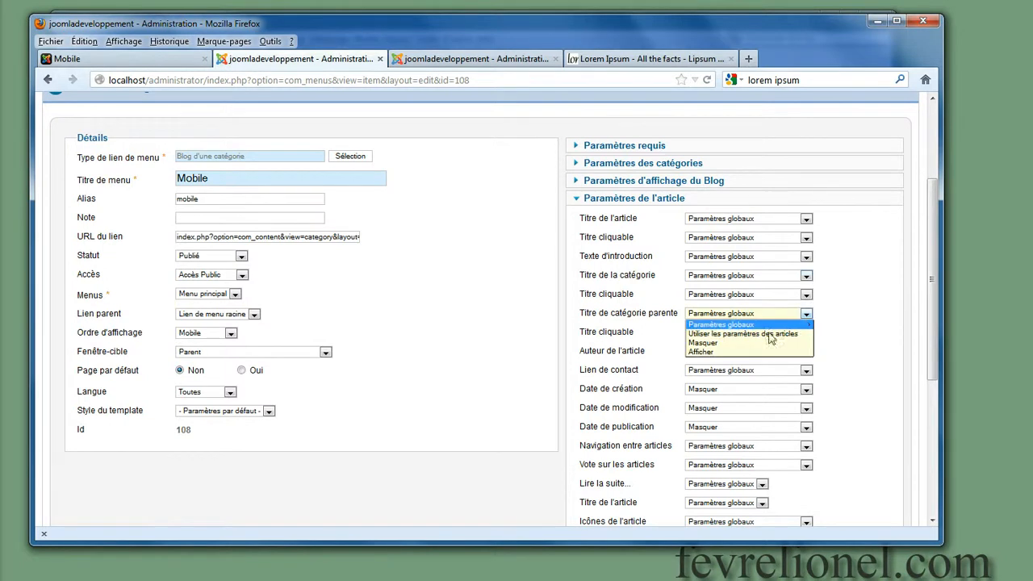
click(796, 352)
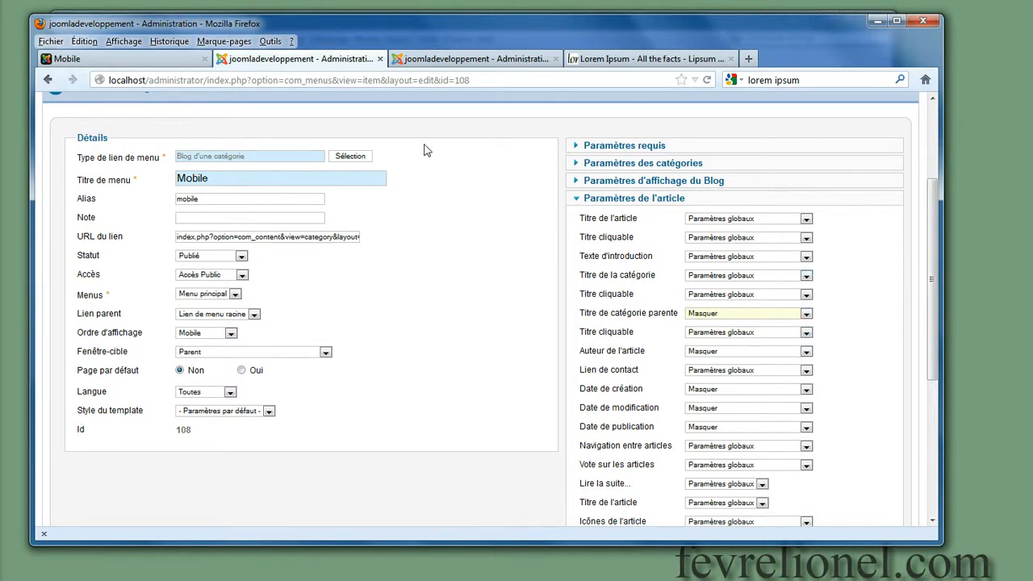
- Set the view count (Nombre d'affichages) to Masquer and save the Mobile menu link
scroll(666, 406, down, 3)
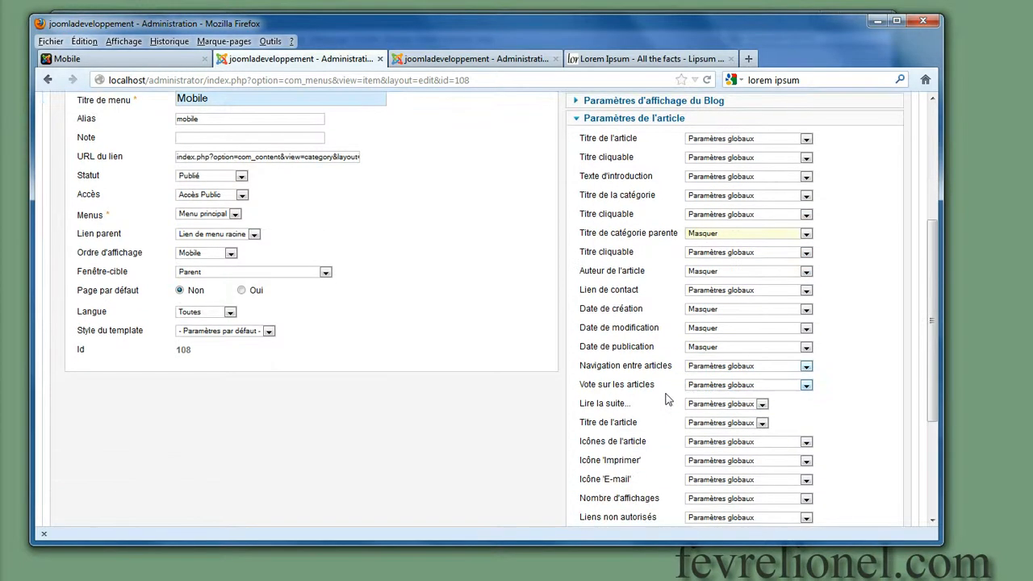
scroll(661, 399, down, 3)
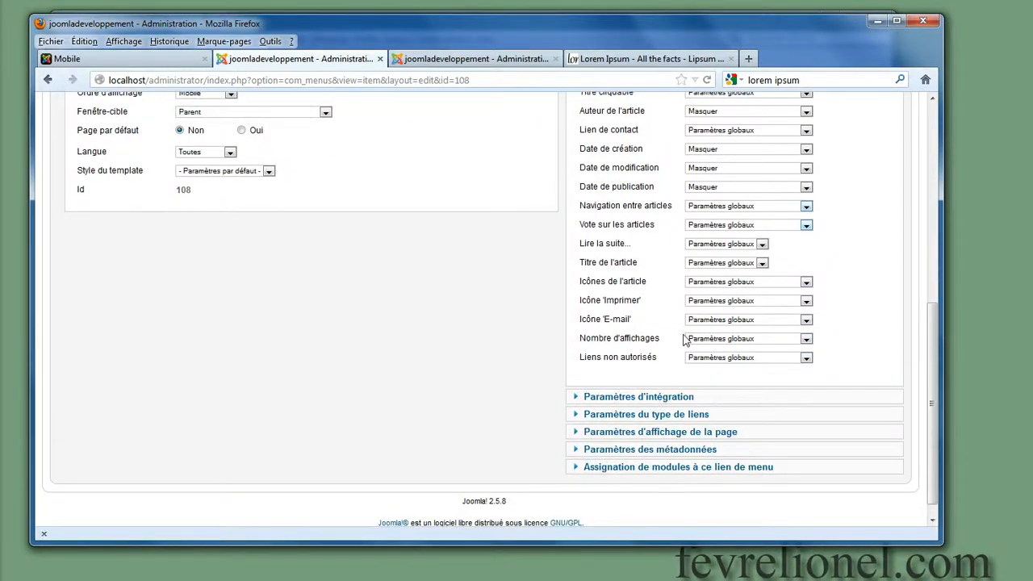
scroll(685, 335, up, 3)
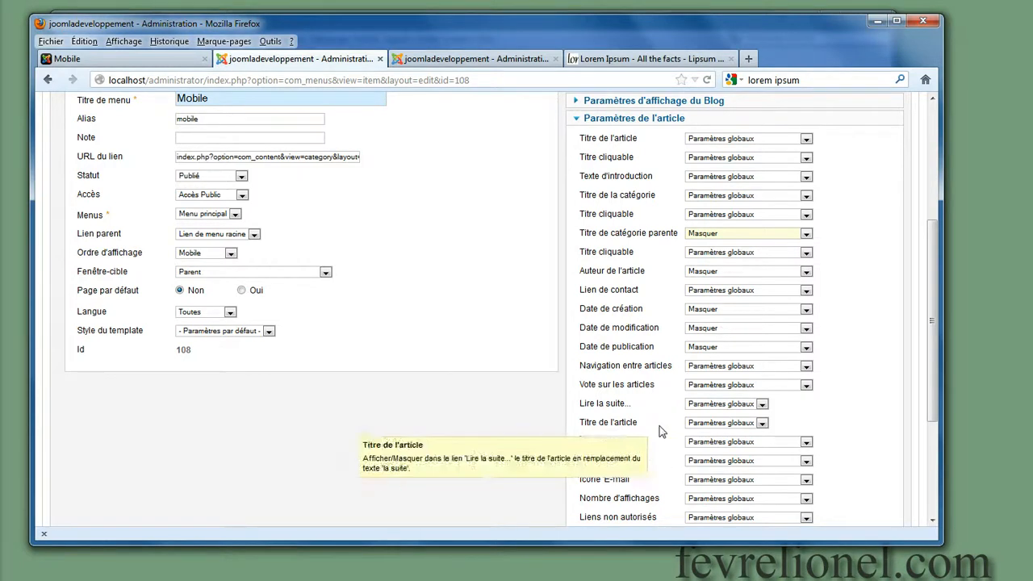
click(796, 499)
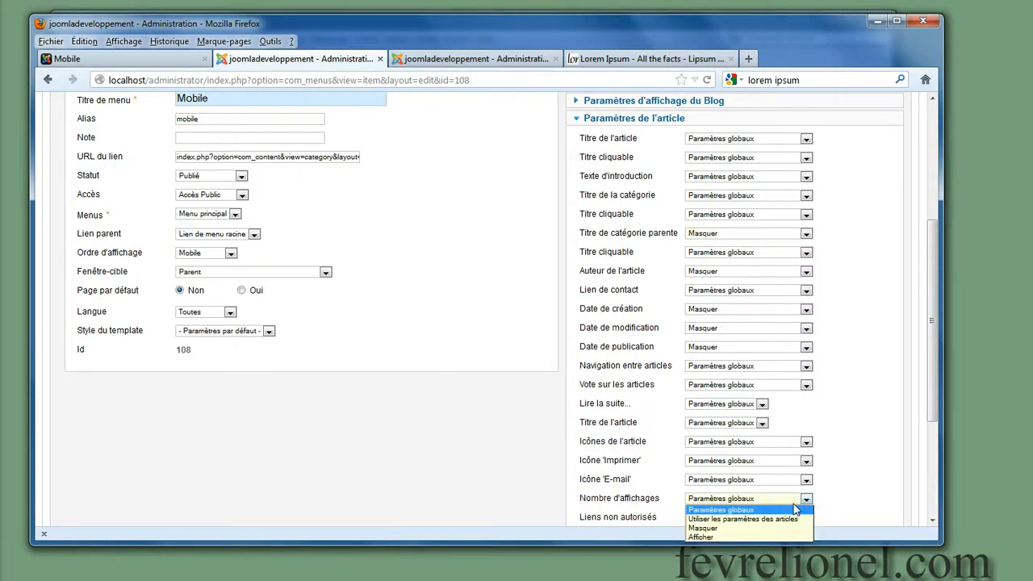
click(714, 530)
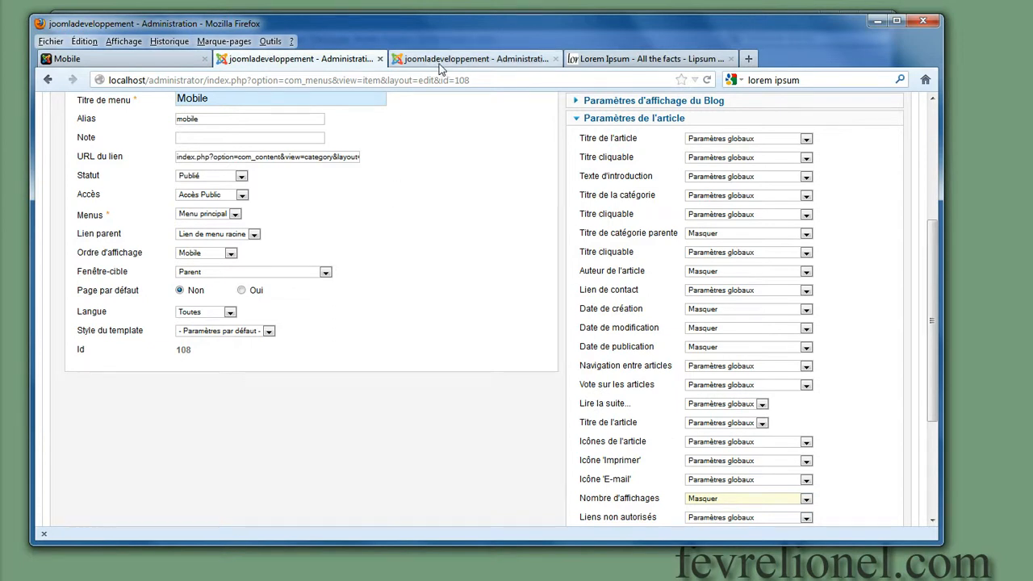
scroll(679, 154, up, 5)
click(558, 189)
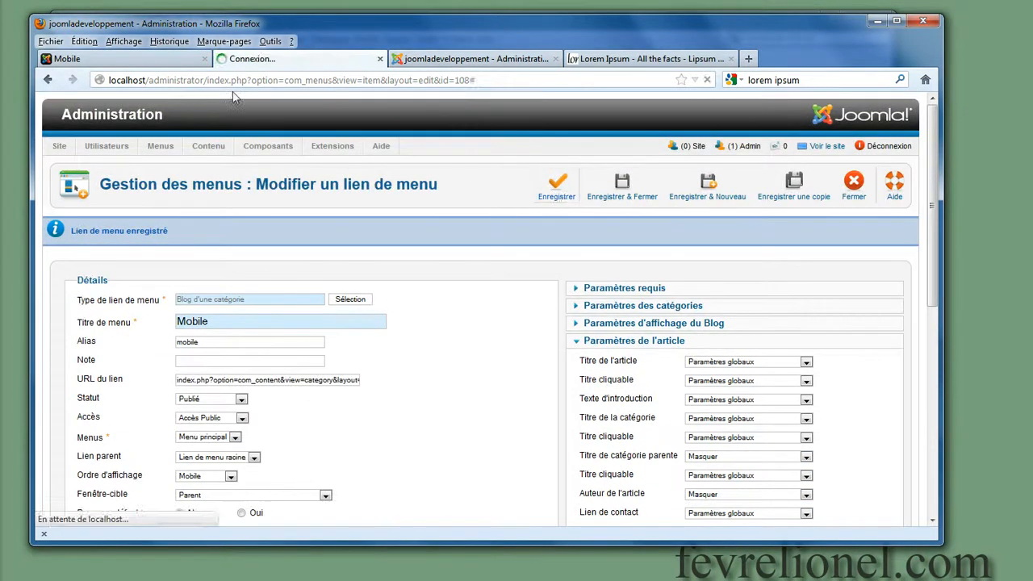
- Reload the public Mobile page and check which details still accompany each article
click(129, 59)
key(F5)
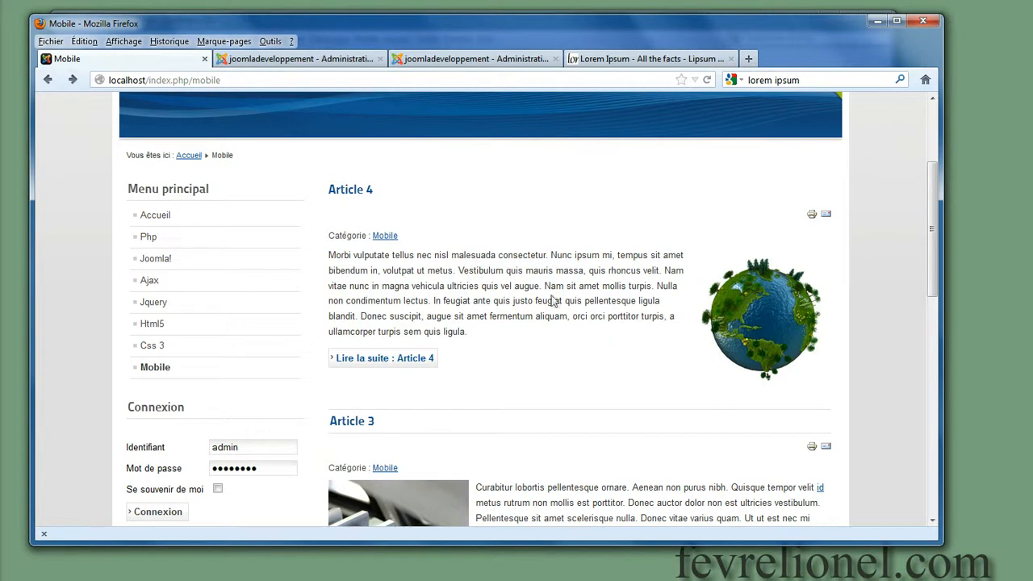
scroll(542, 298, down, 3)
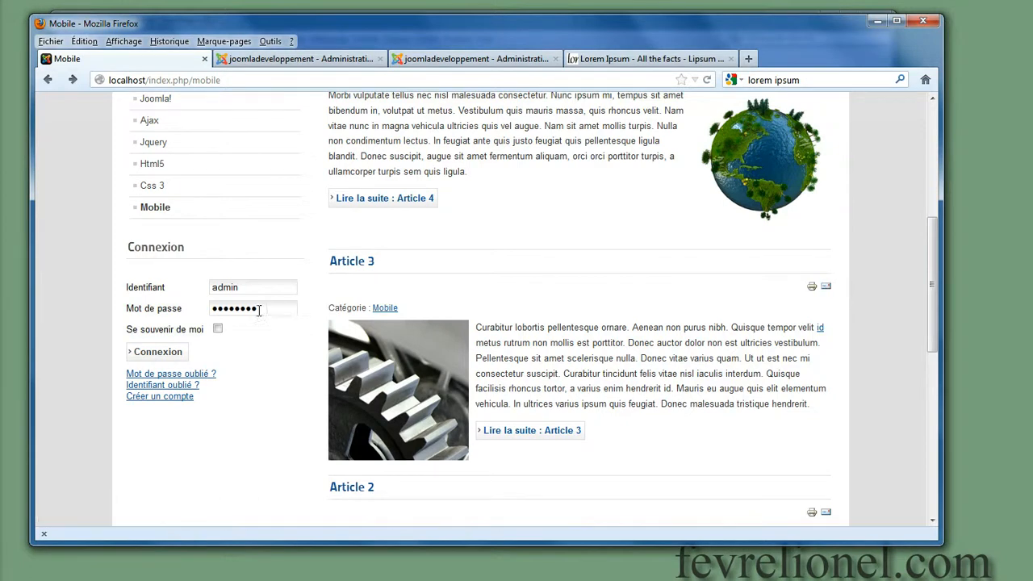
- Set the article icons, the Imprimer icon and the E-mail icon to Masquer in the Mobile menu link's article parameters
click(295, 61)
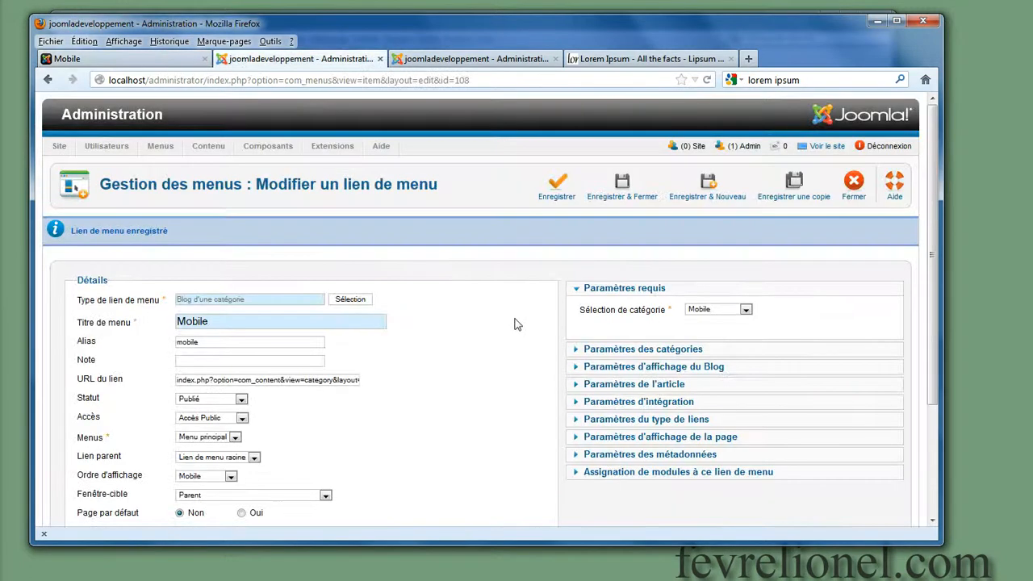
scroll(721, 288, down, 3)
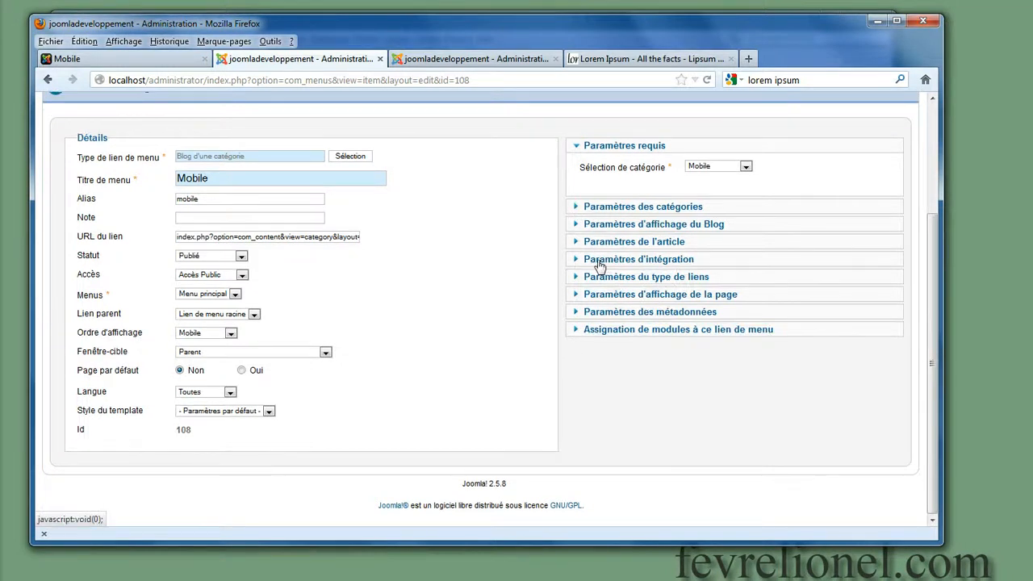
click(573, 246)
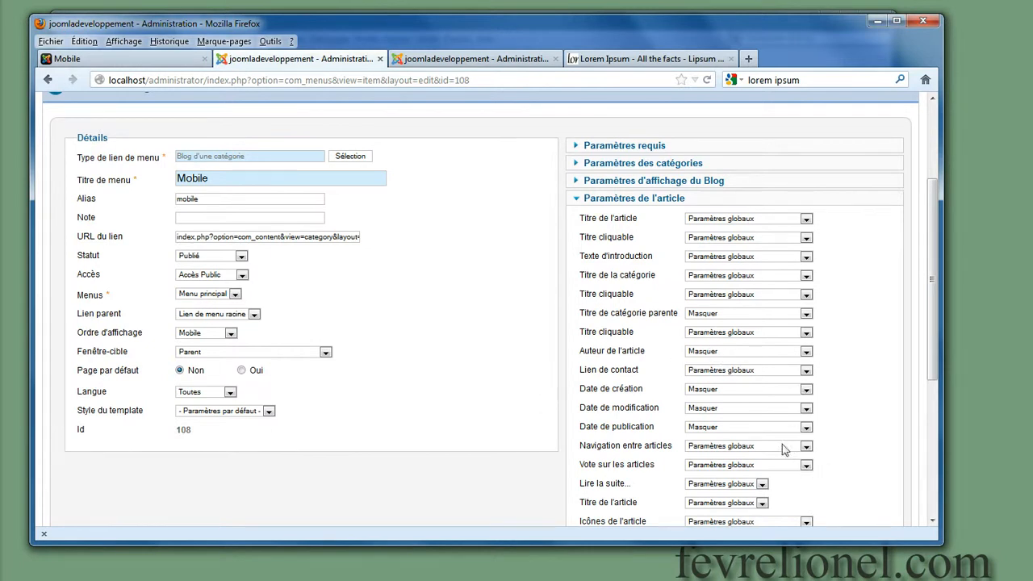
scroll(720, 342, down, 3)
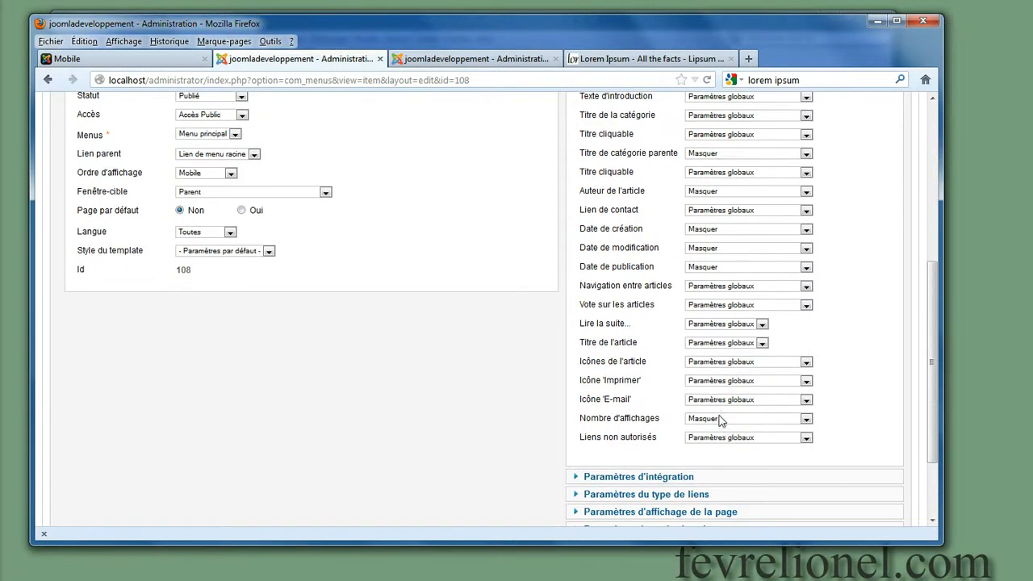
click(804, 365)
click(783, 390)
click(807, 382)
click(773, 408)
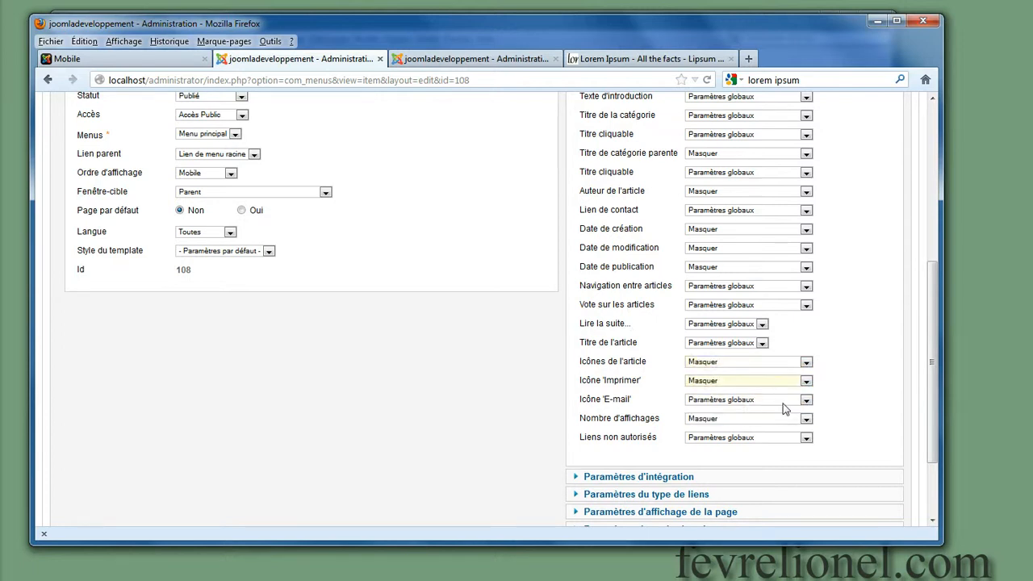
click(806, 401)
click(803, 428)
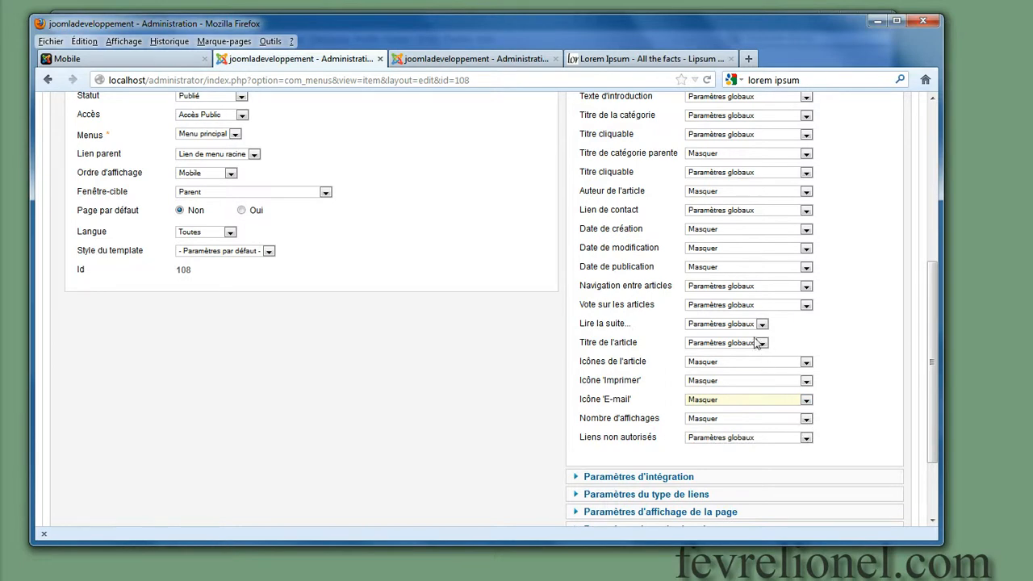
- Set the contact link (Lien de contact) option to Non in the article parameters
scroll(723, 302, up, 4)
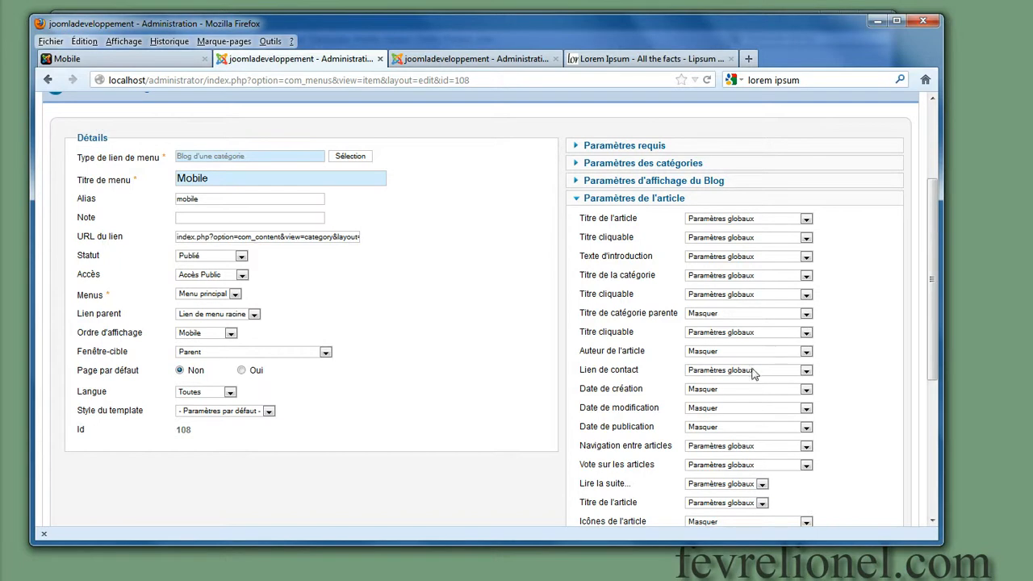
click(802, 371)
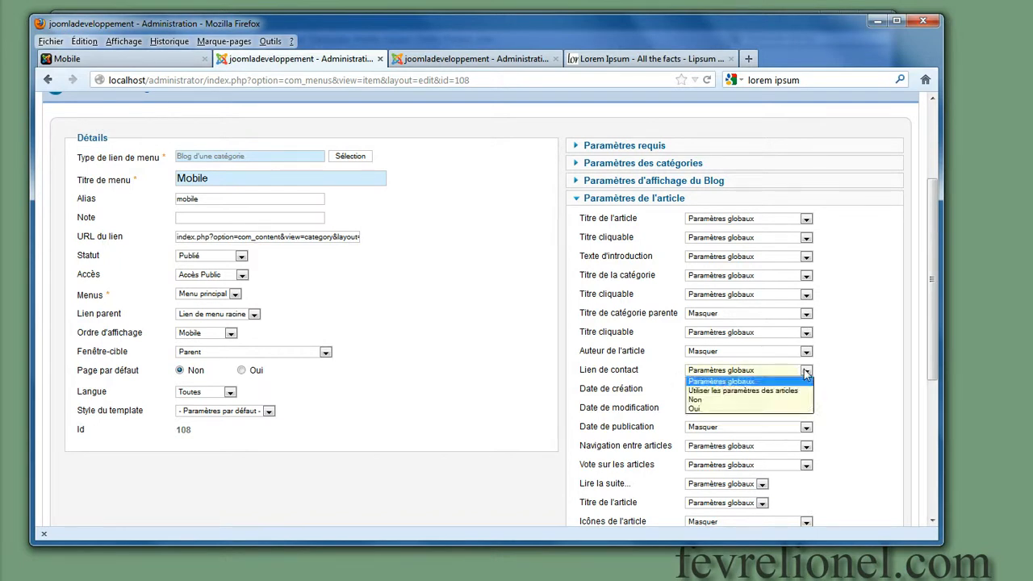
click(718, 401)
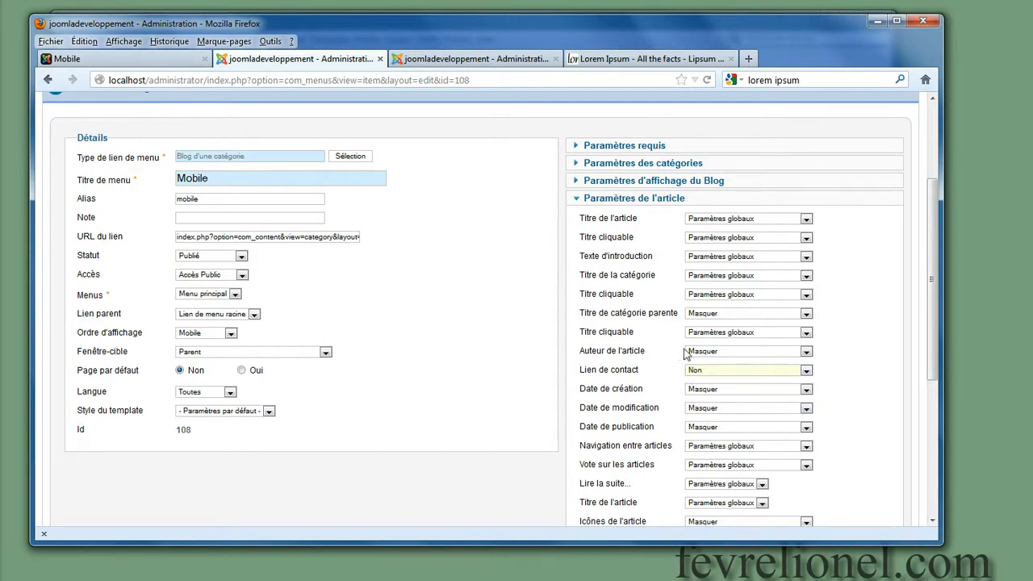
- Set the category title to Masquer, change its Titre cliquable option and save the Mobile menu link
scroll(622, 242, up, 3)
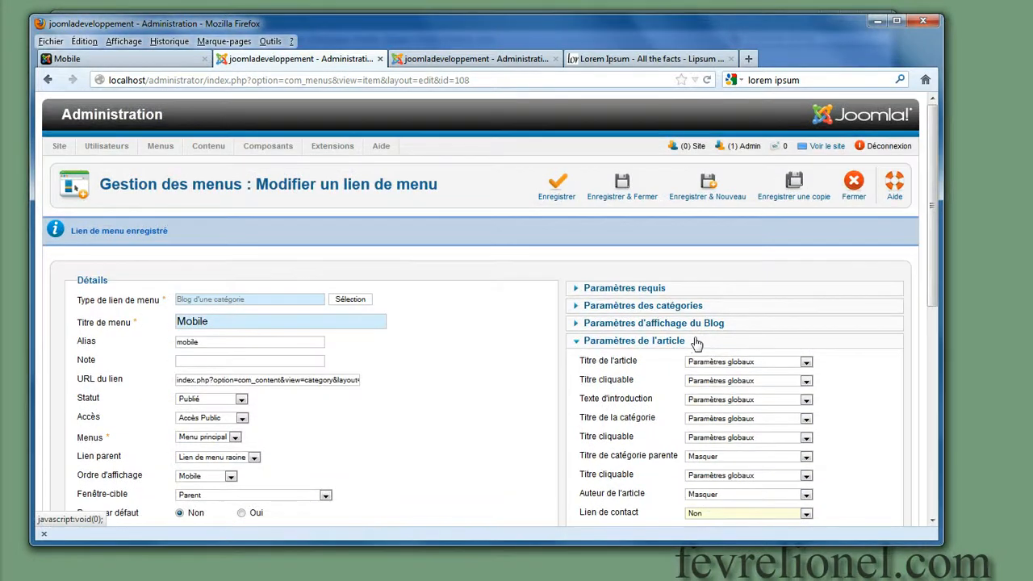
click(805, 418)
click(721, 449)
click(806, 440)
click(731, 472)
click(553, 192)
- Reload the public Mobile page and review the simplified layout from Article 4 down to Article 1
click(136, 60)
key(F5)
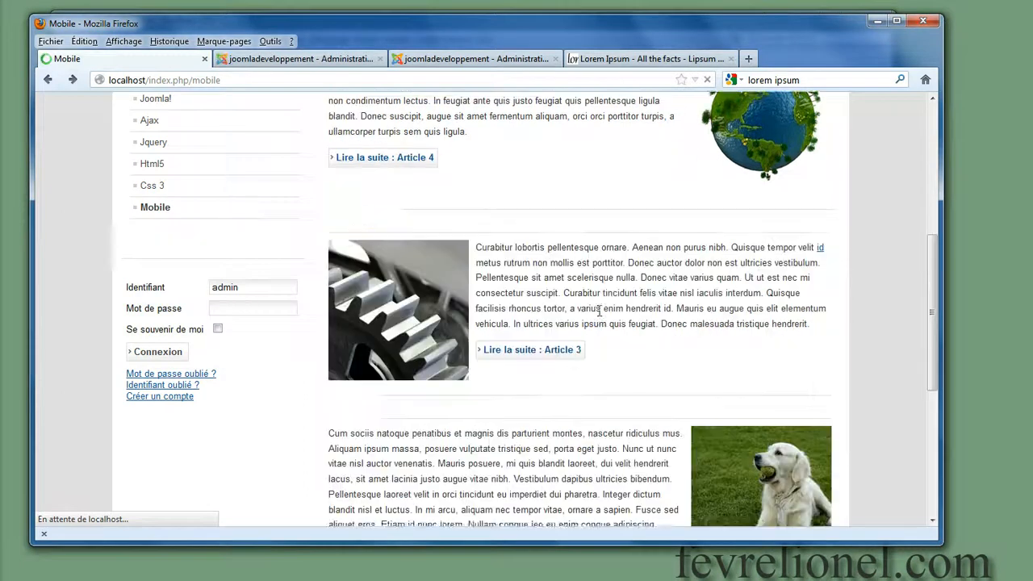
scroll(632, 356, up, 3)
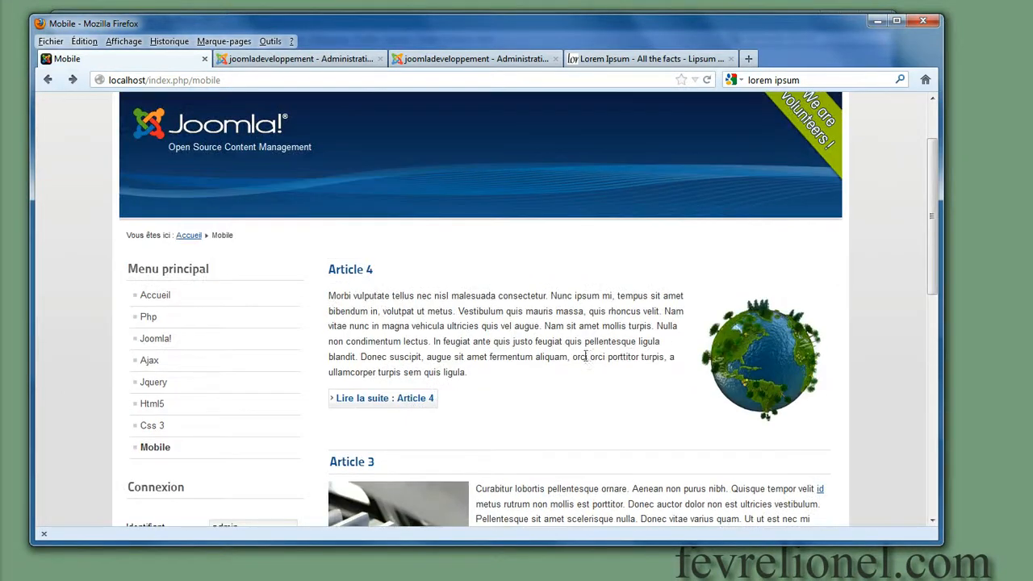
scroll(510, 309, down, 7)
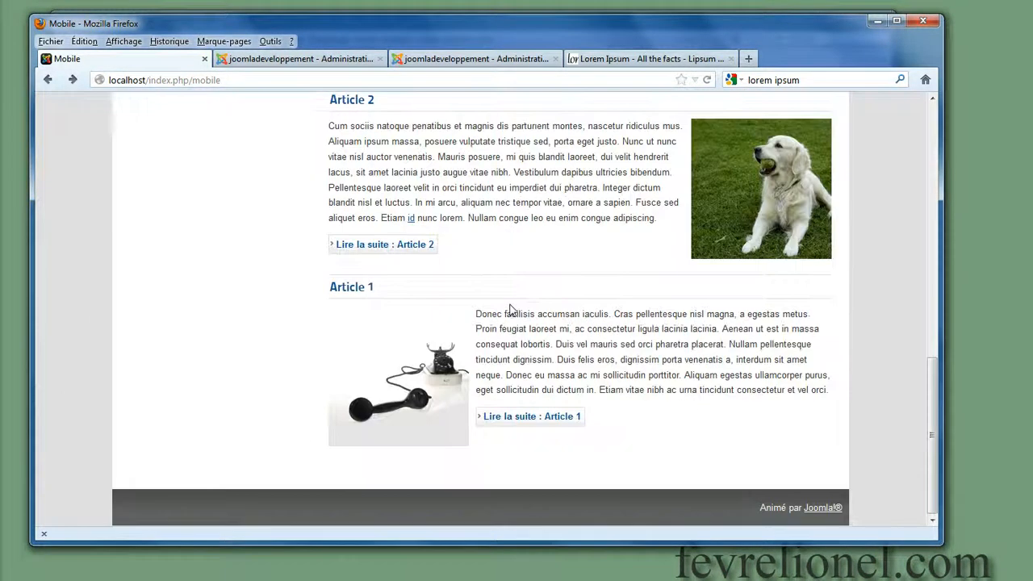
scroll(467, 321, up, 5)
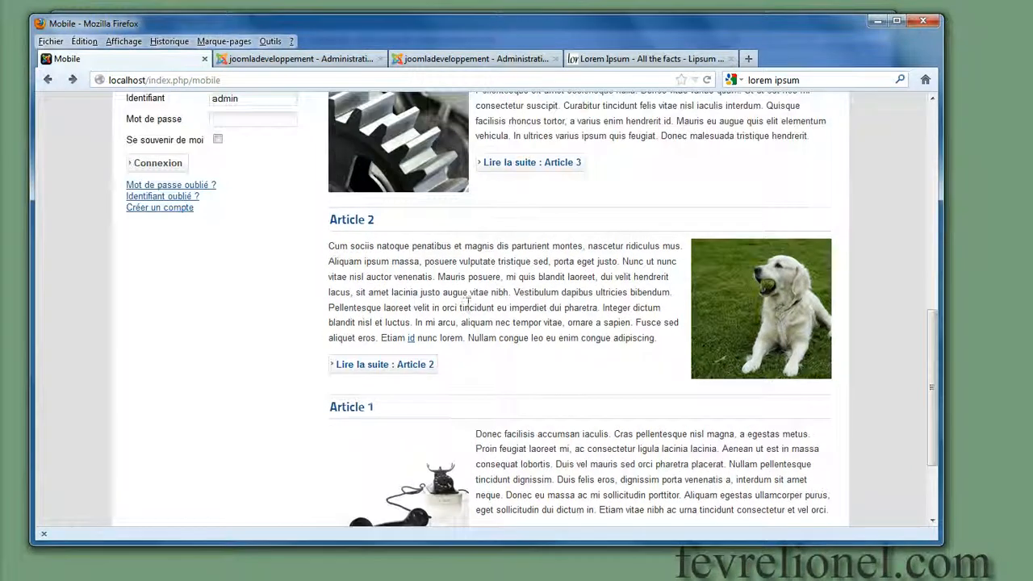
- Open the full text of Article 3 from the public Mobile page, skim it and return to the blog page
scroll(466, 321, up, 7)
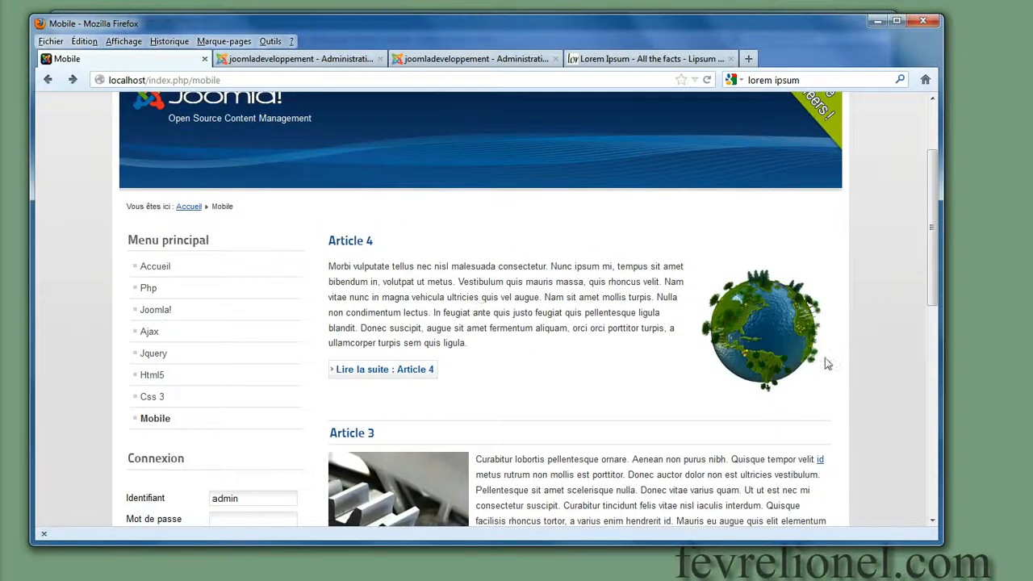
scroll(403, 463, down, 5)
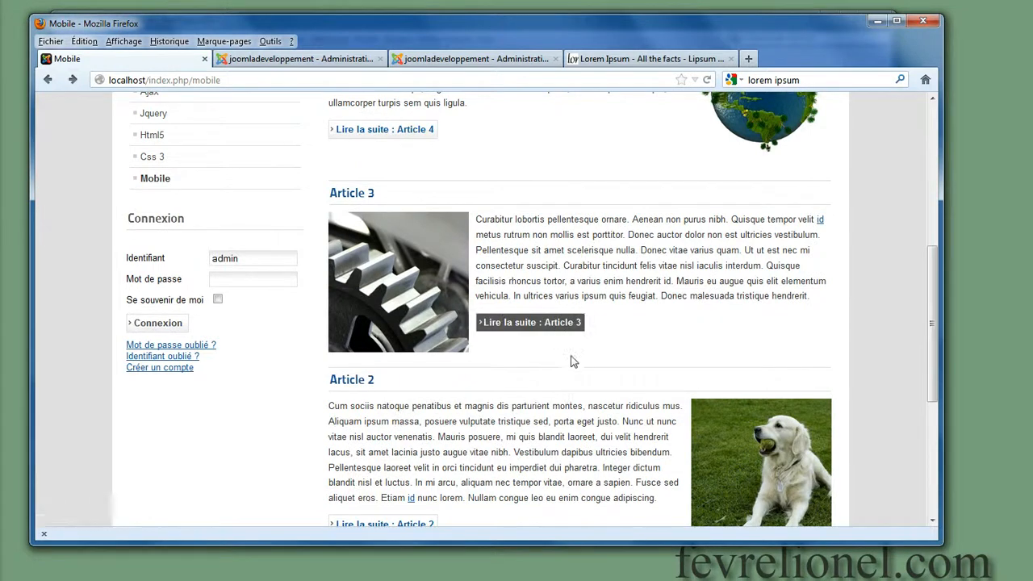
click(539, 326)
scroll(452, 345, down, 1)
scroll(393, 298, down, 10)
scroll(503, 281, up, 10)
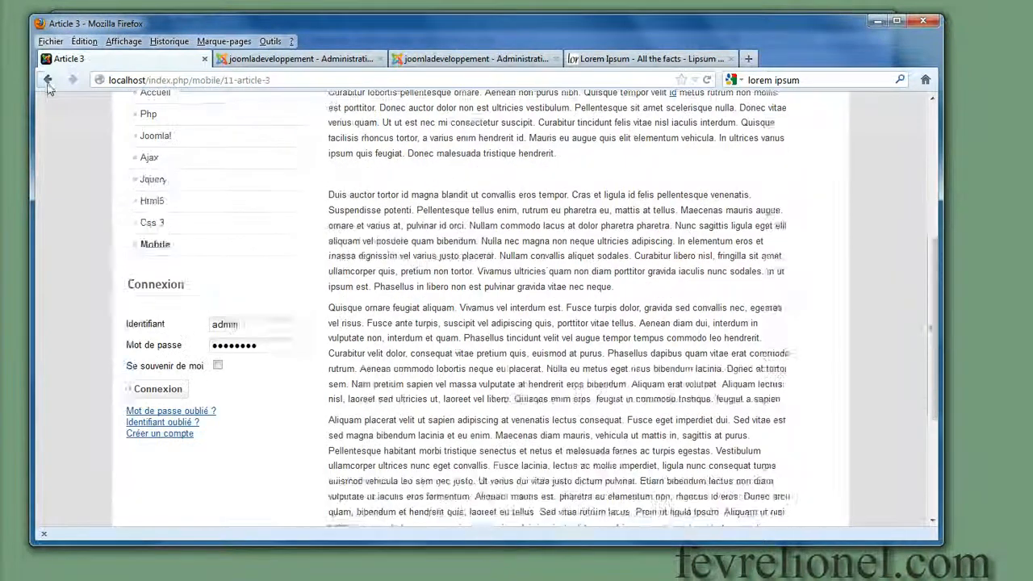
key(alt+Left)
- Examine the order in which the articles are listed on the public Mobile page
scroll(503, 281, down, 4)
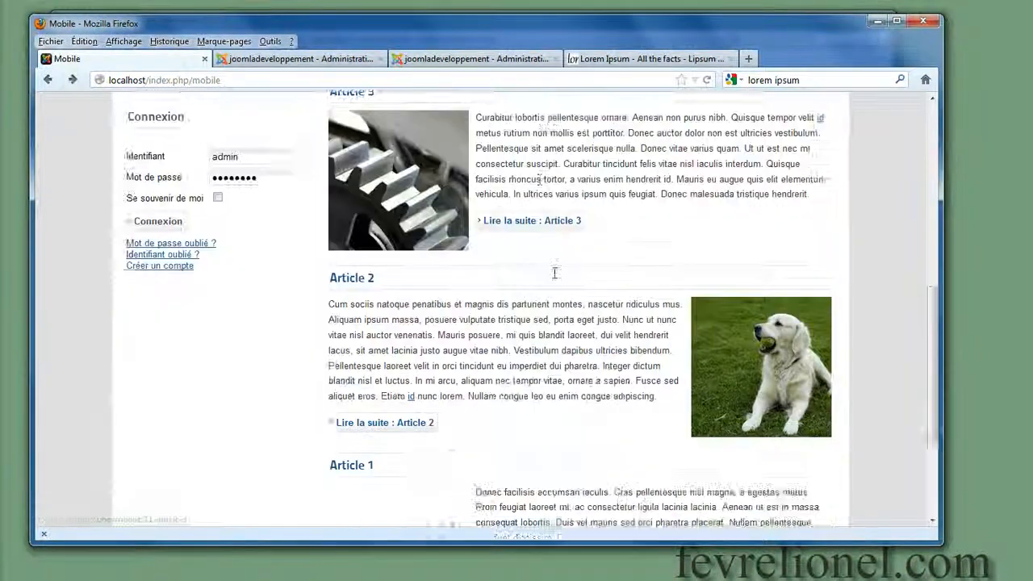
scroll(557, 277, up, 3)
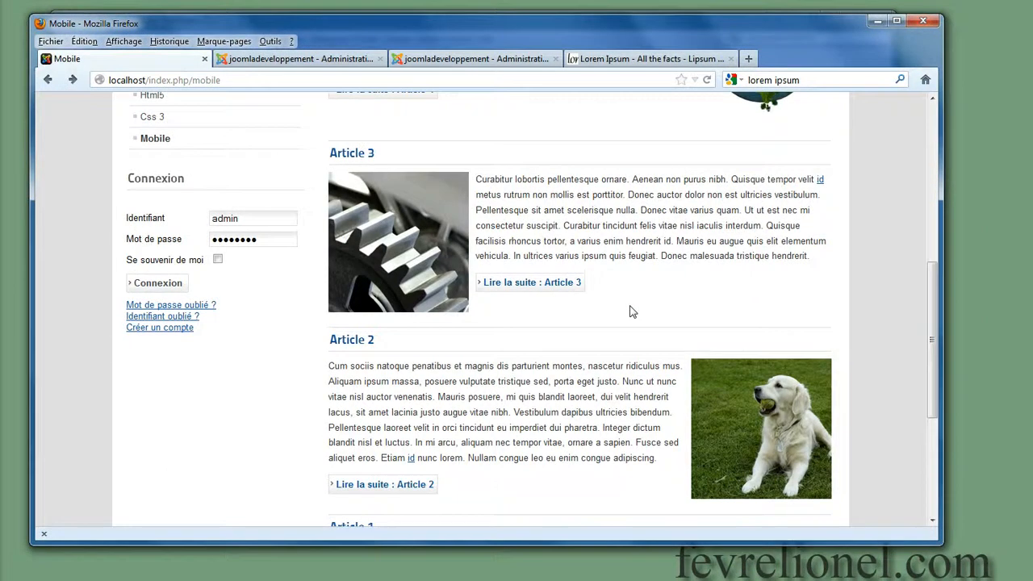
scroll(320, 145, up, 4)
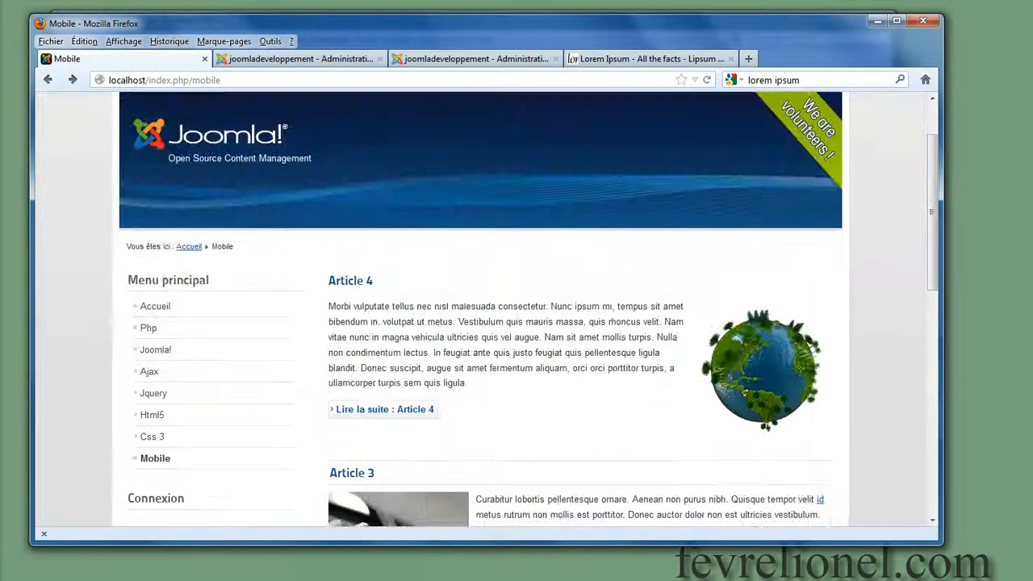
scroll(452, 220, down, 7)
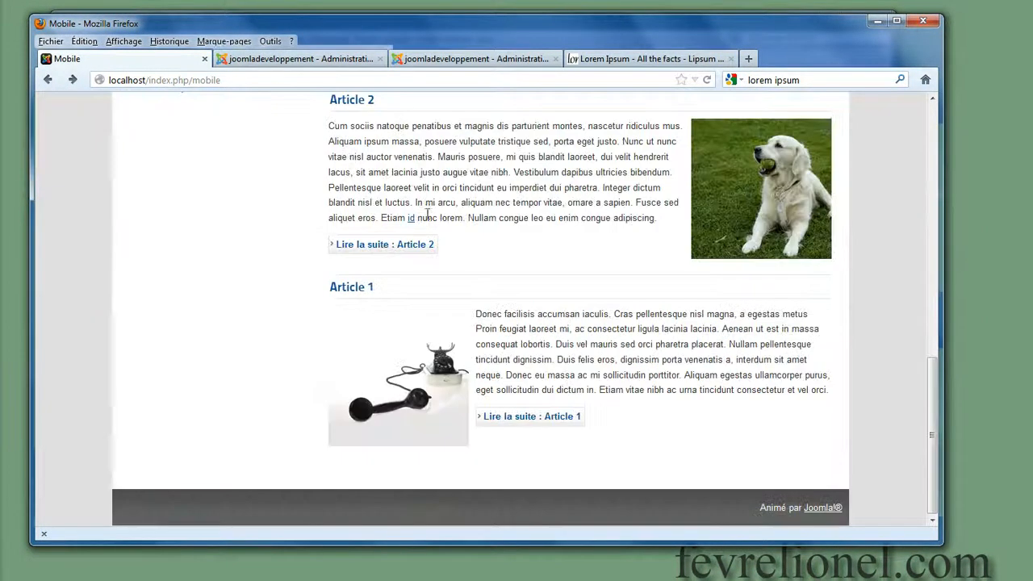
drag(895, 435, 902, 338)
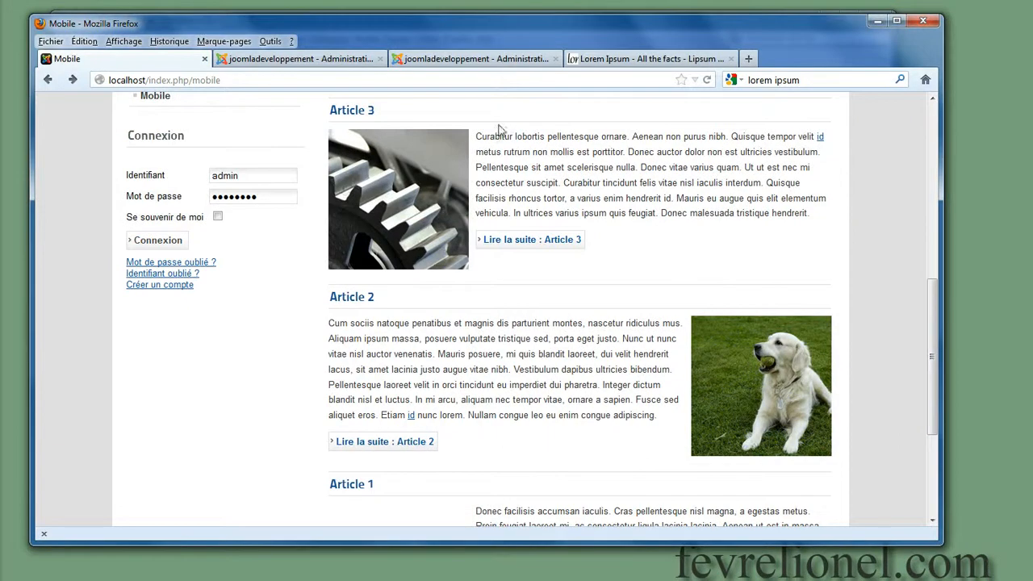
scroll(452, 130, down, 4)
scroll(456, 141, up, 3)
- Set the Mobile menu link's Ordre des articles to "Gestion de l'ordre des articles" in the blog display parameters and save it
click(276, 59)
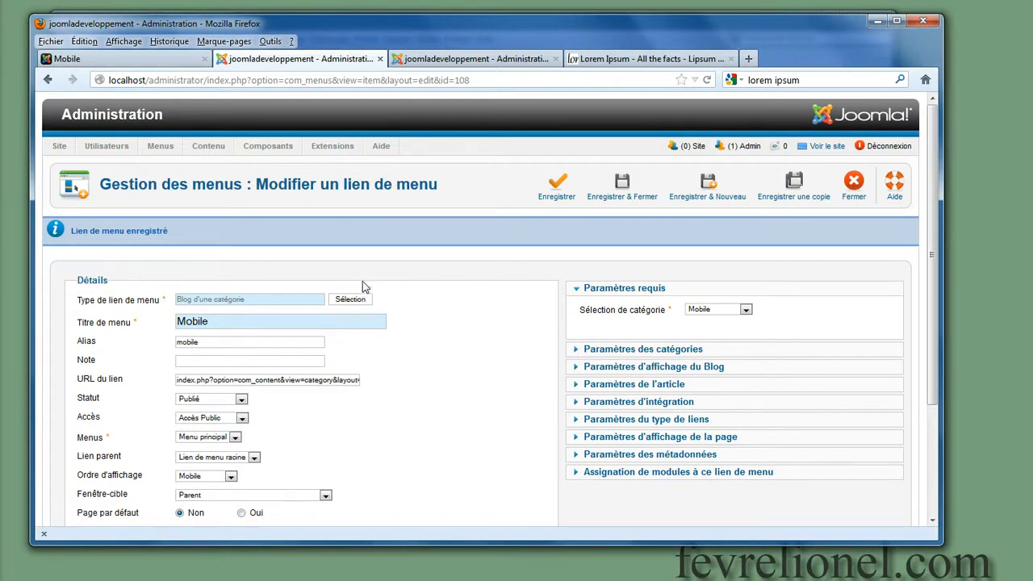
click(577, 368)
scroll(614, 388, down, 5)
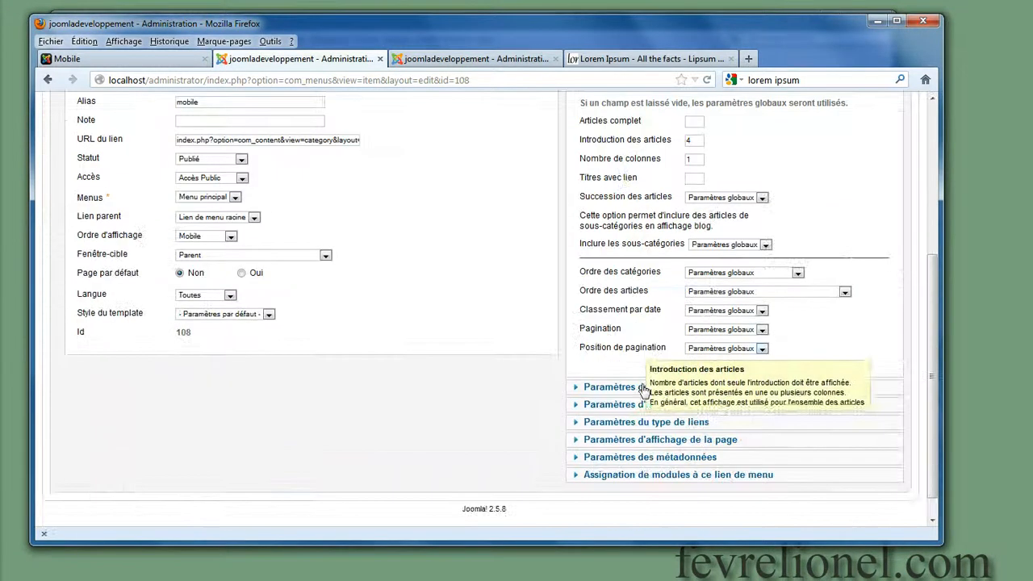
click(843, 292)
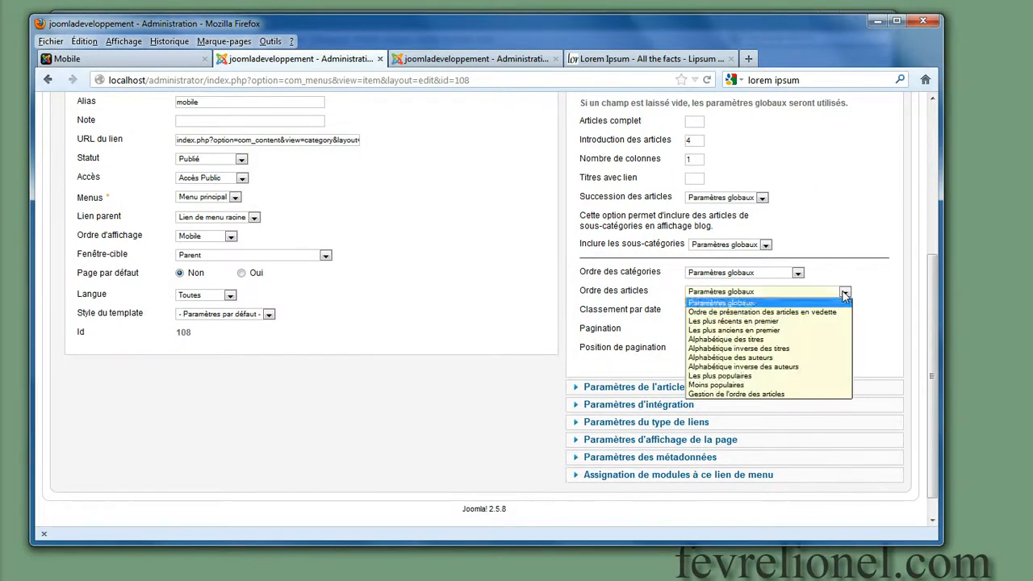
click(735, 395)
scroll(668, 179, up, 5)
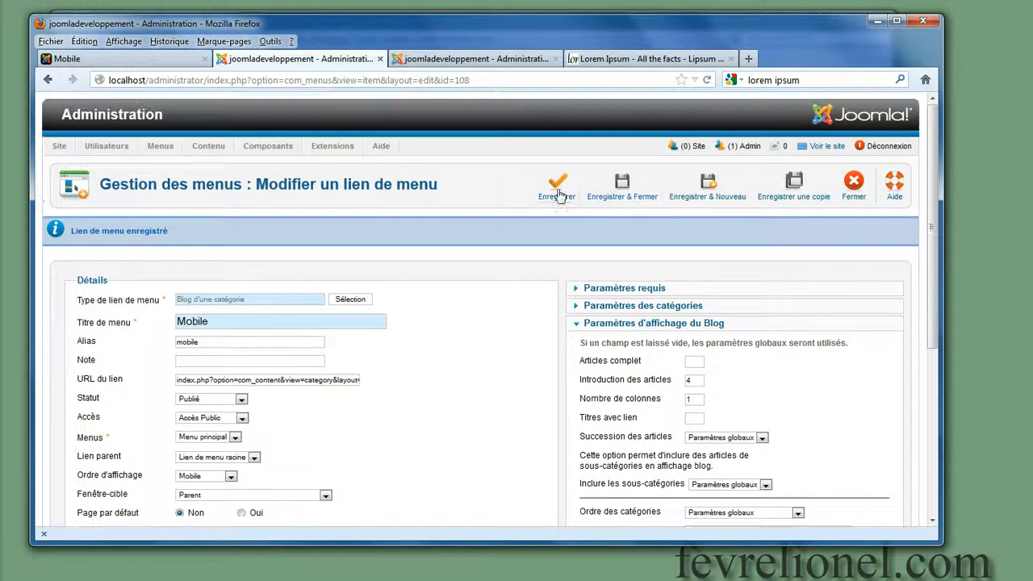
click(557, 188)
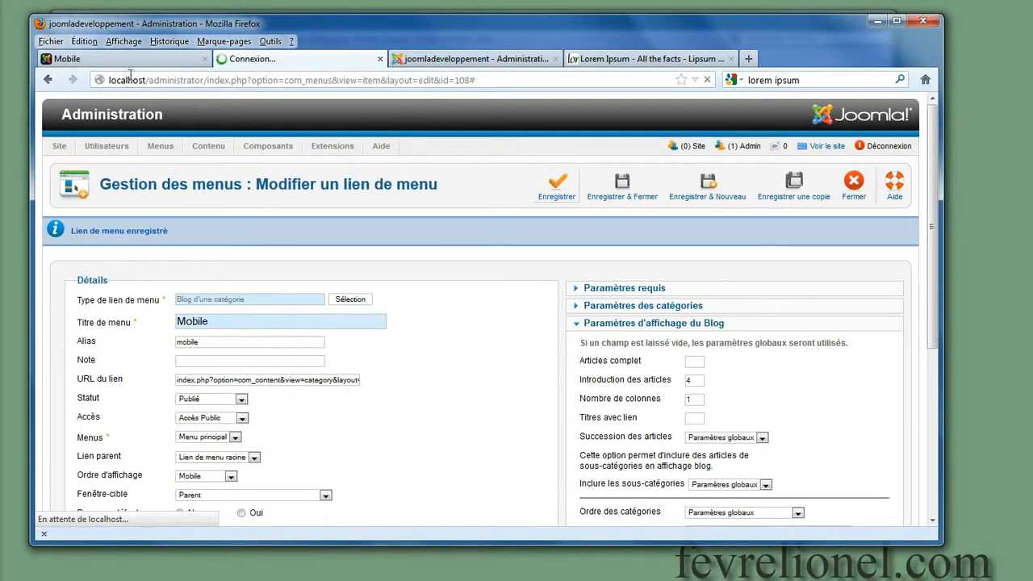
- Close the Article 4 editor and filter the article list by the Mobile category
click(452, 59)
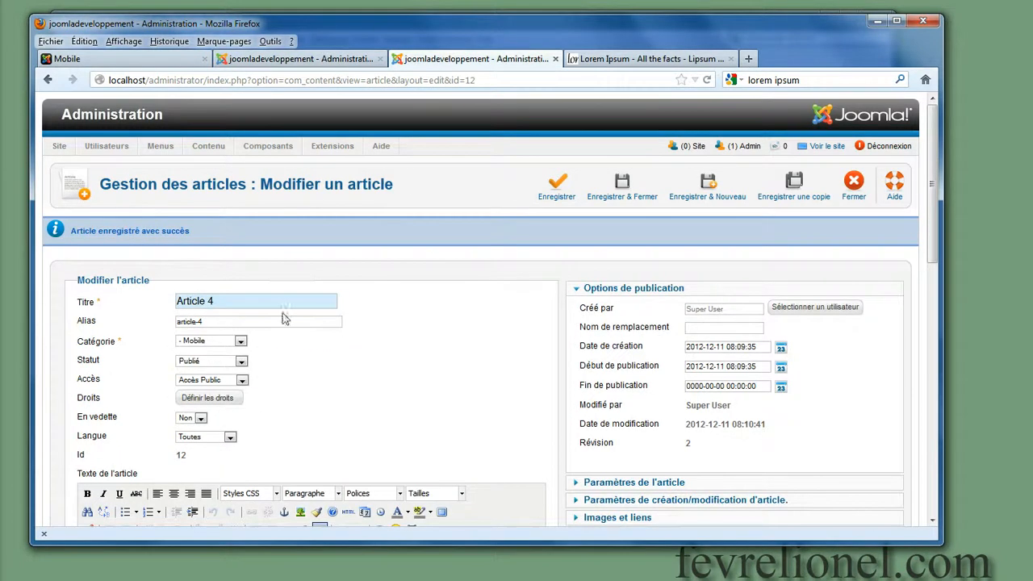
click(823, 187)
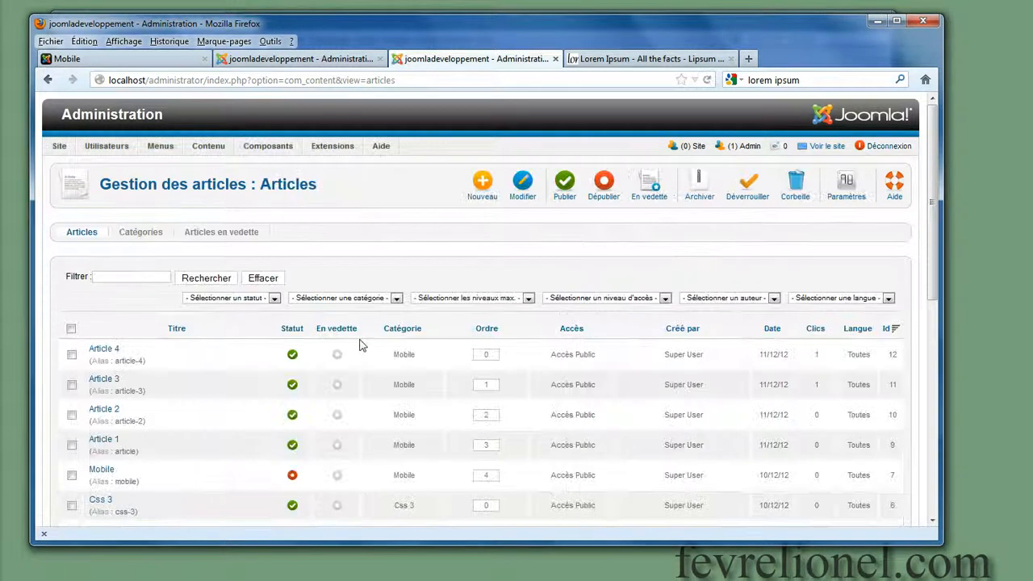
click(401, 299)
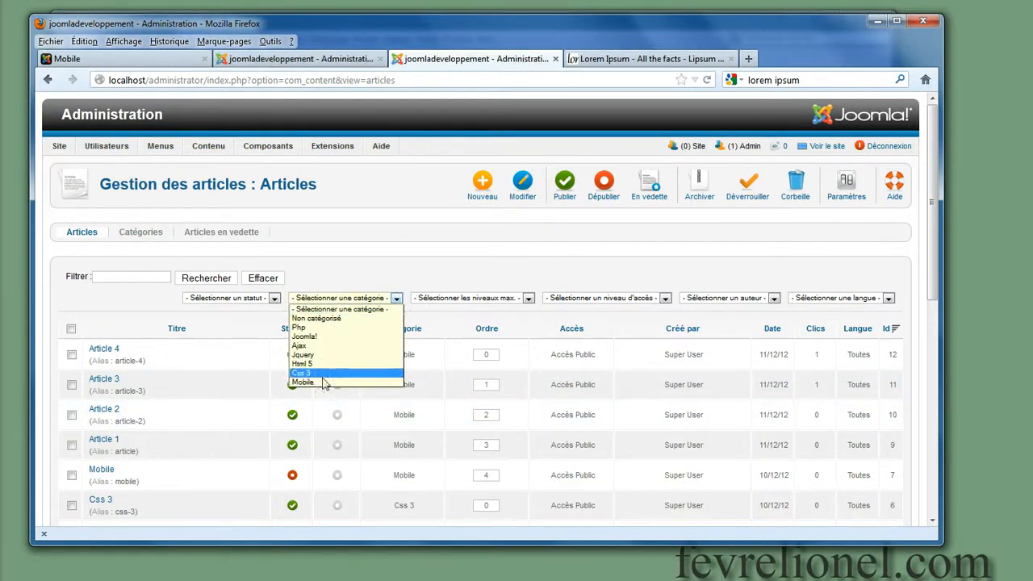
click(395, 377)
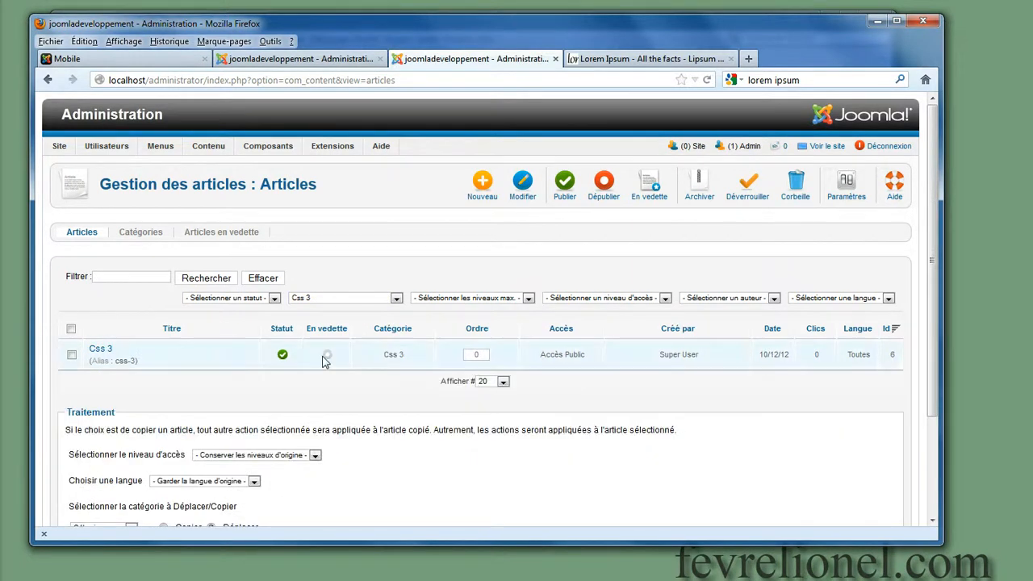
click(397, 297)
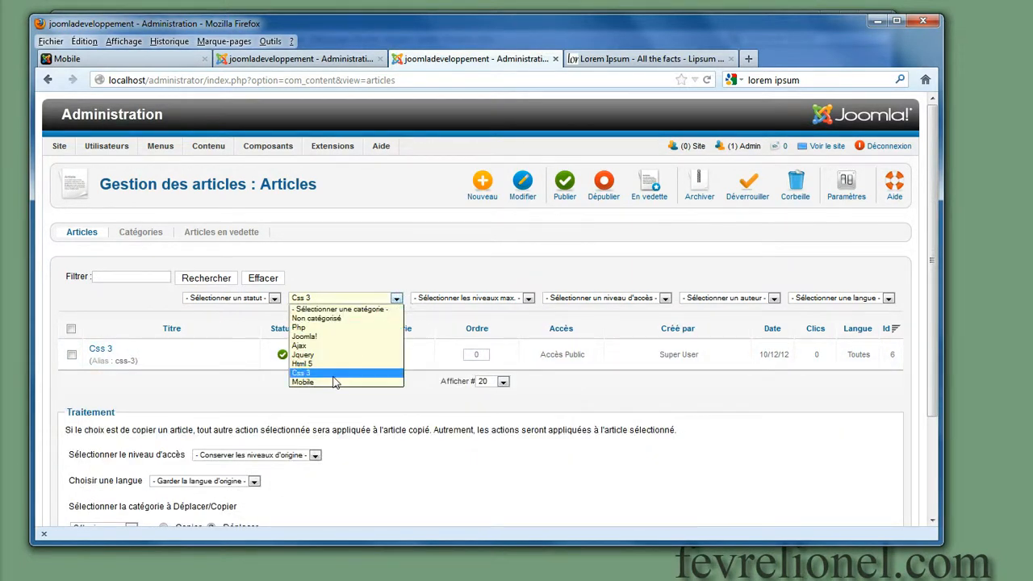
click(329, 382)
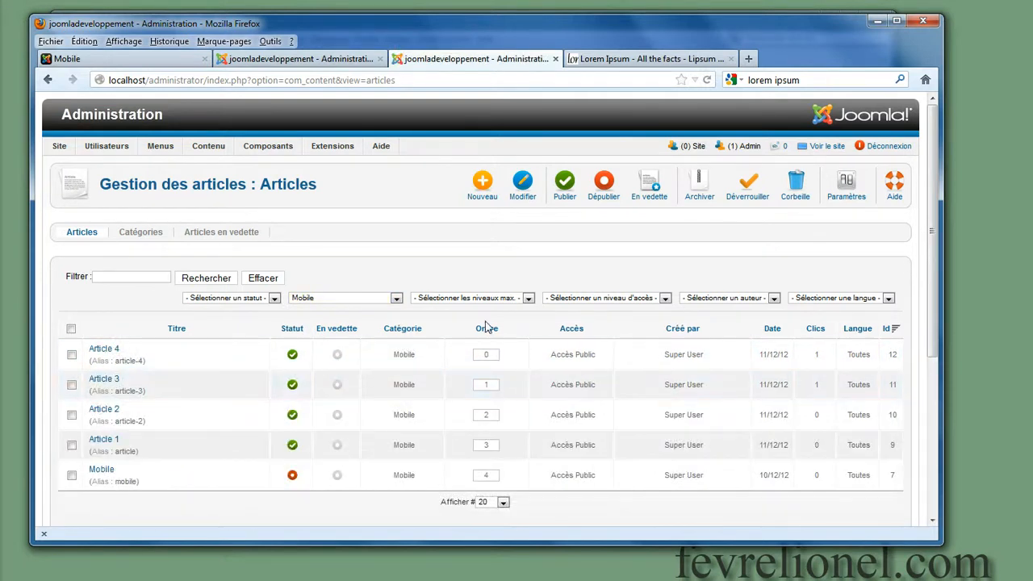
- Sort the article list by Ordre and move Article 1 up to the first position
click(485, 331)
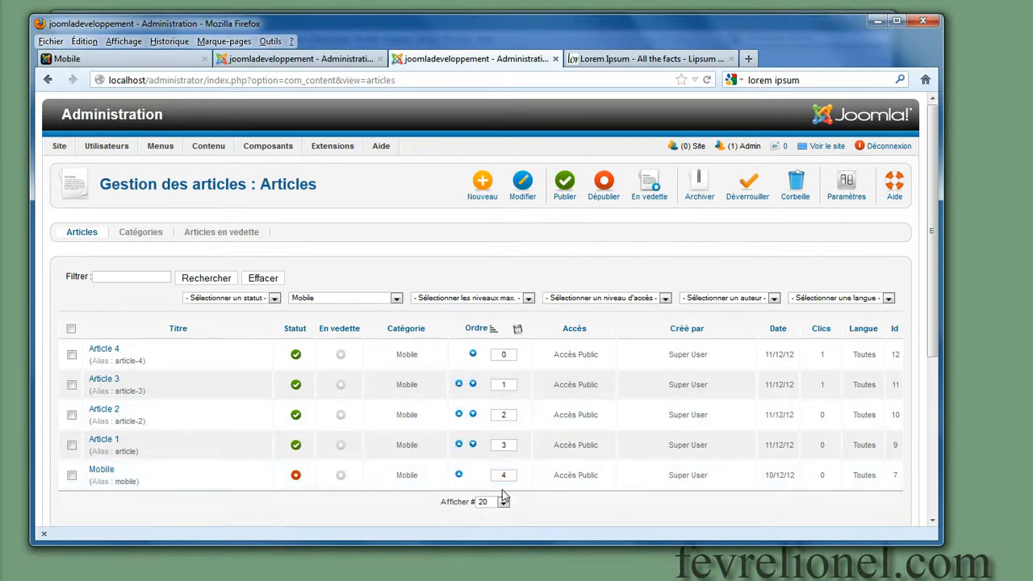
click(458, 446)
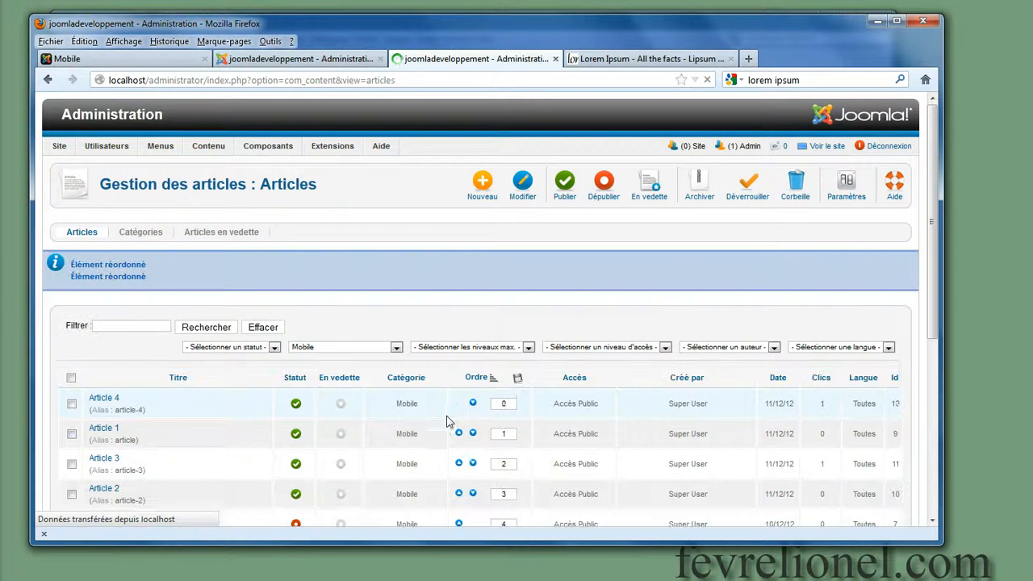
scroll(362, 446, down, 4)
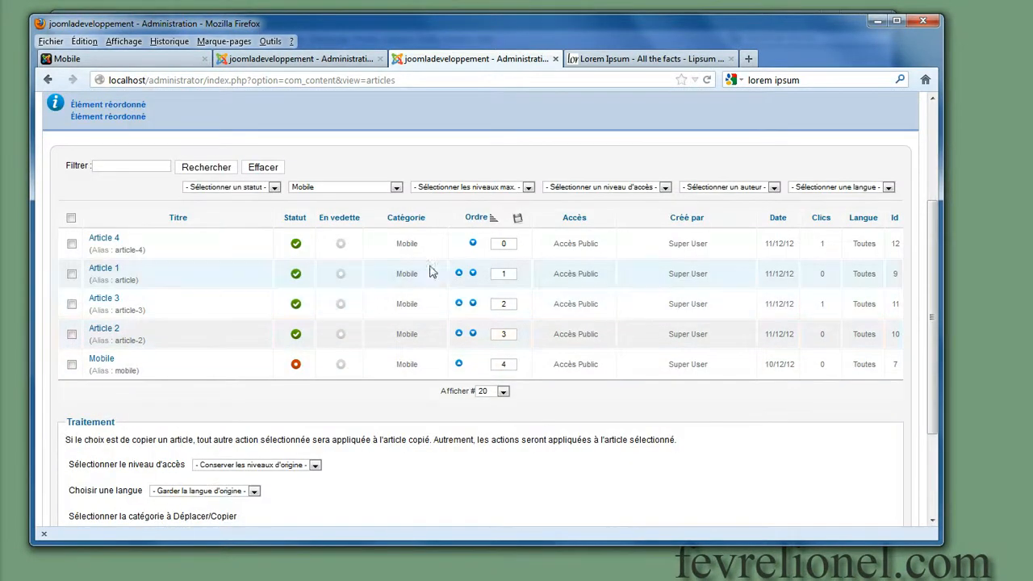
click(457, 275)
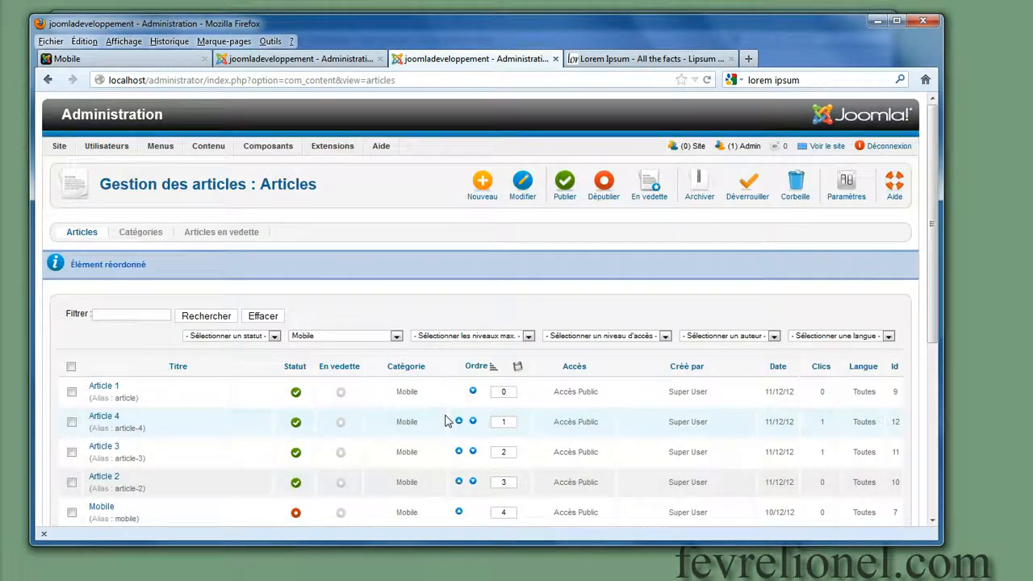
- Move Article 2 up to second position and Article 3 up to third, ahead of Article 4
scroll(448, 423, down, 2)
click(458, 403)
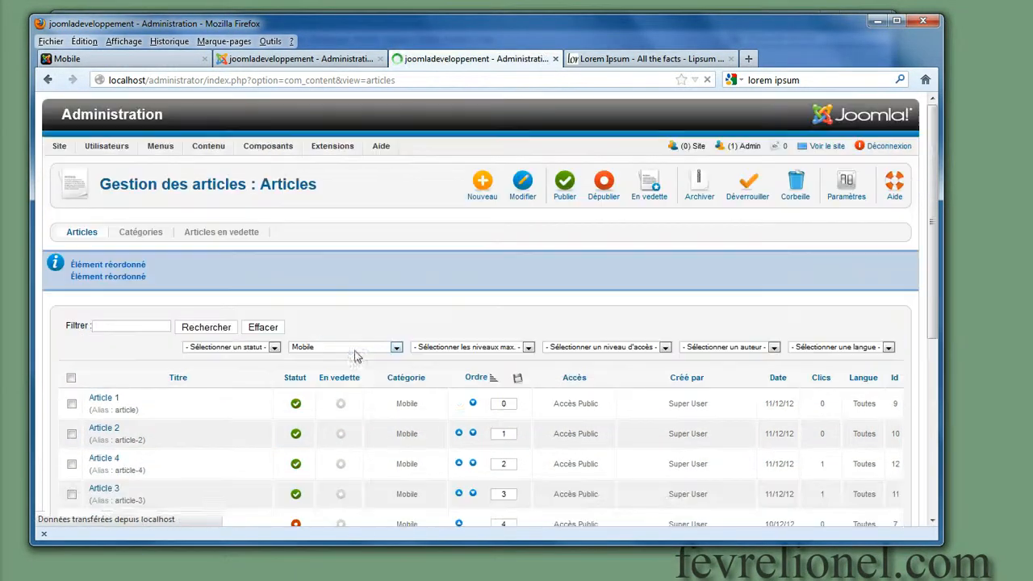
scroll(455, 440, down, 2)
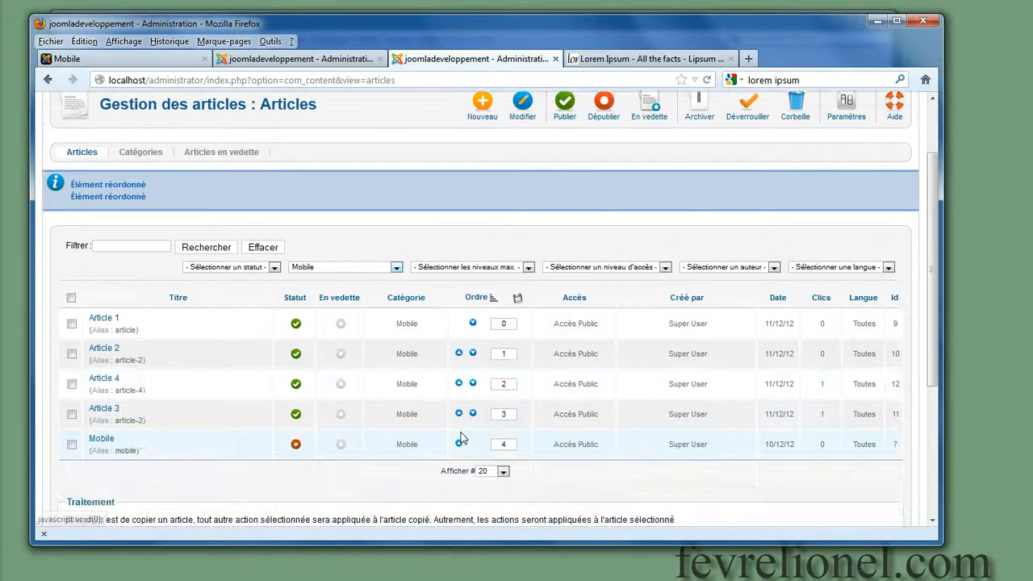
click(459, 414)
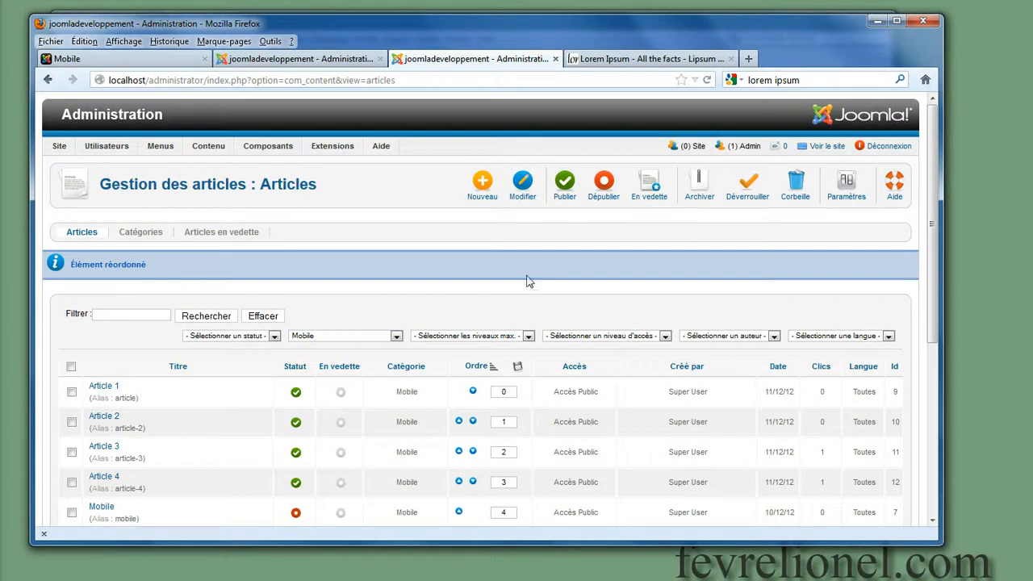
- Reload the public Mobile page and check the article order from top to bottom
click(139, 59)
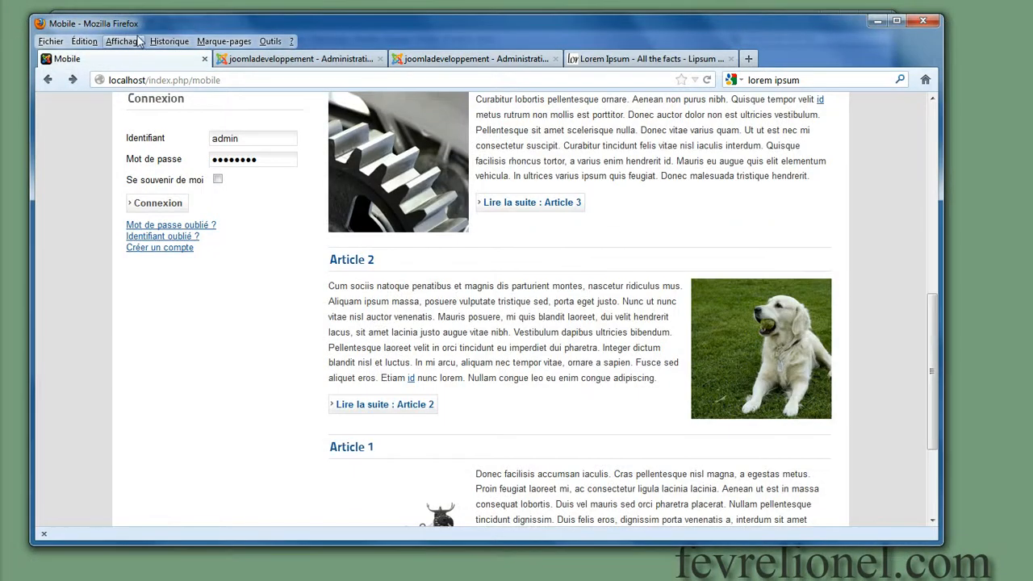
key(F5)
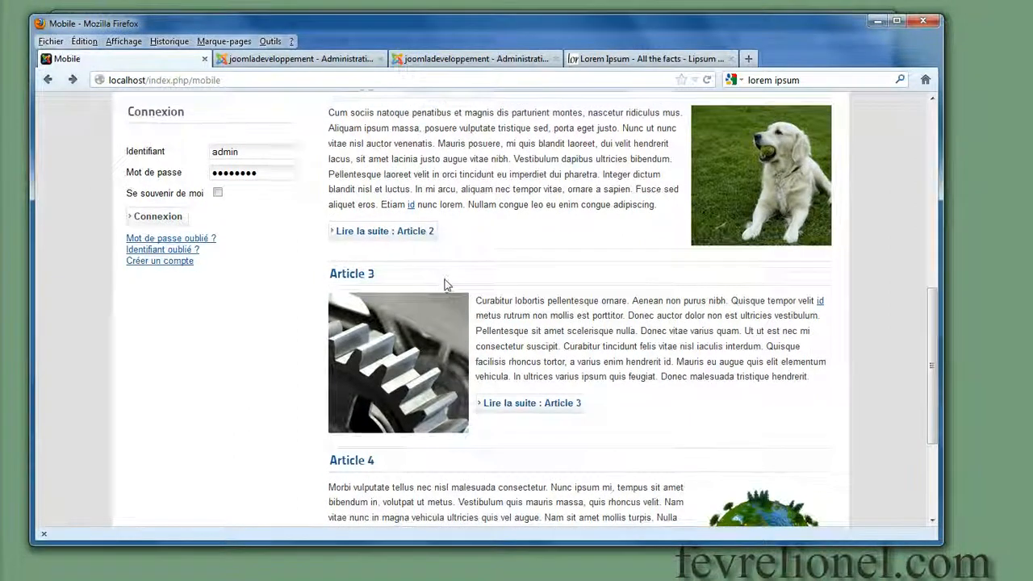
scroll(439, 285, up, 5)
scroll(385, 304, down, 5)
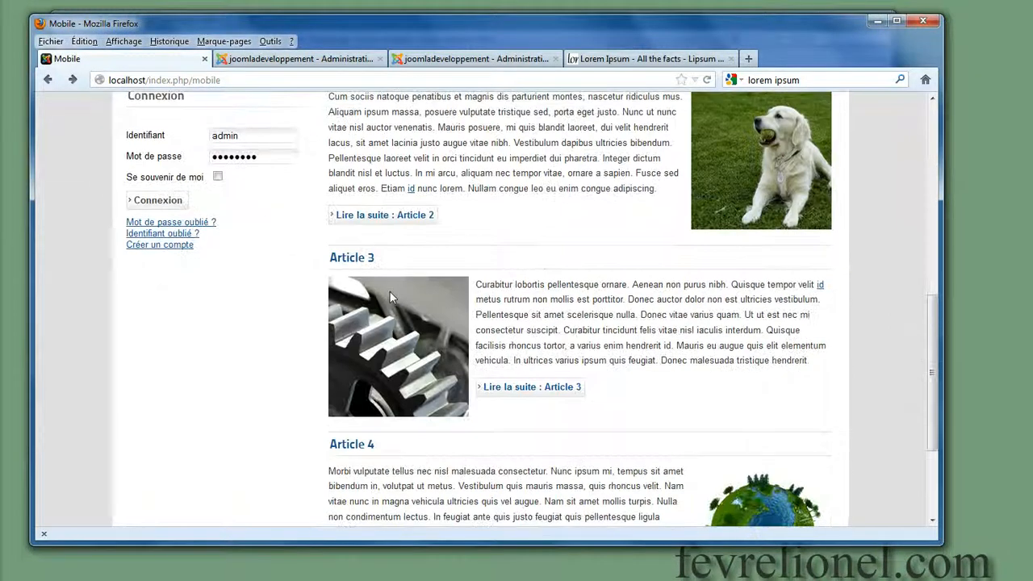
scroll(542, 451, up, 5)
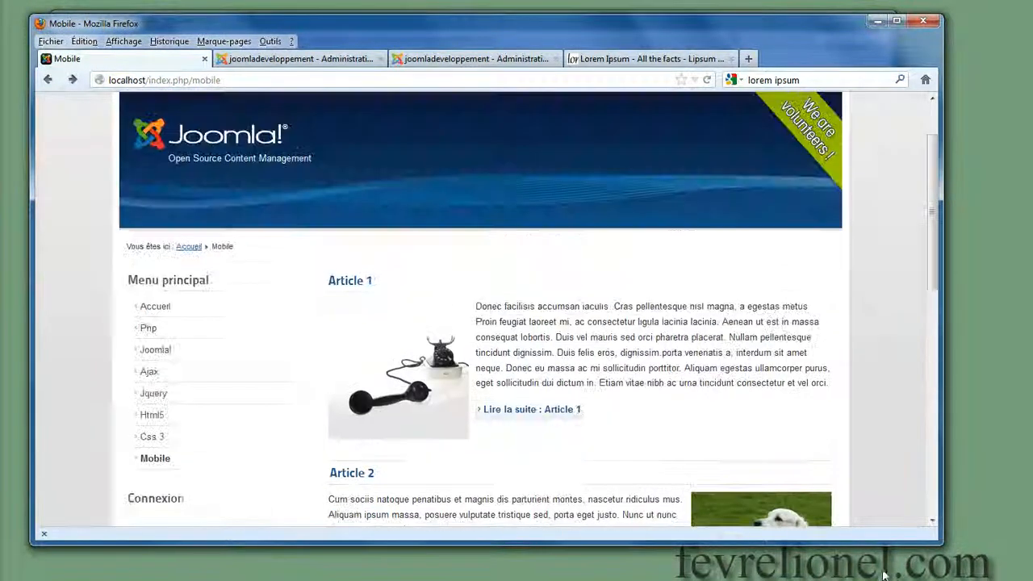